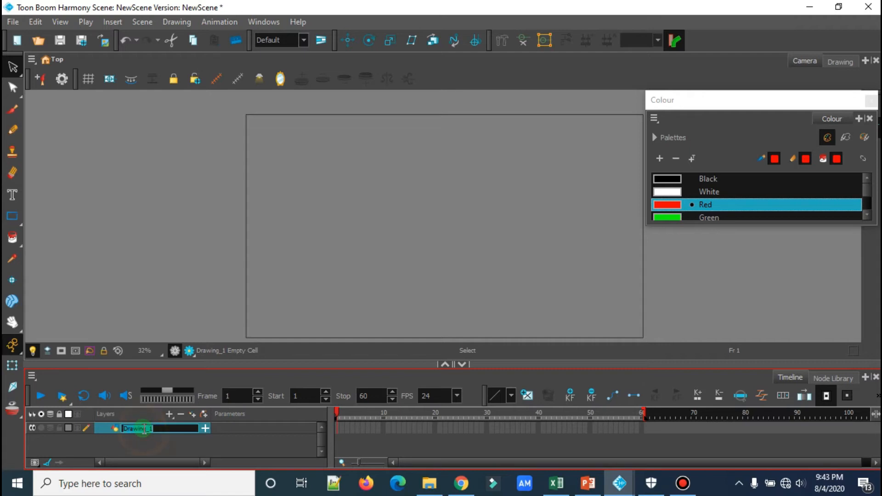
- Rename the drawing layer to animasi
{"action": "type", "text": "animasi"}
{"action": "key", "text": "Return"}
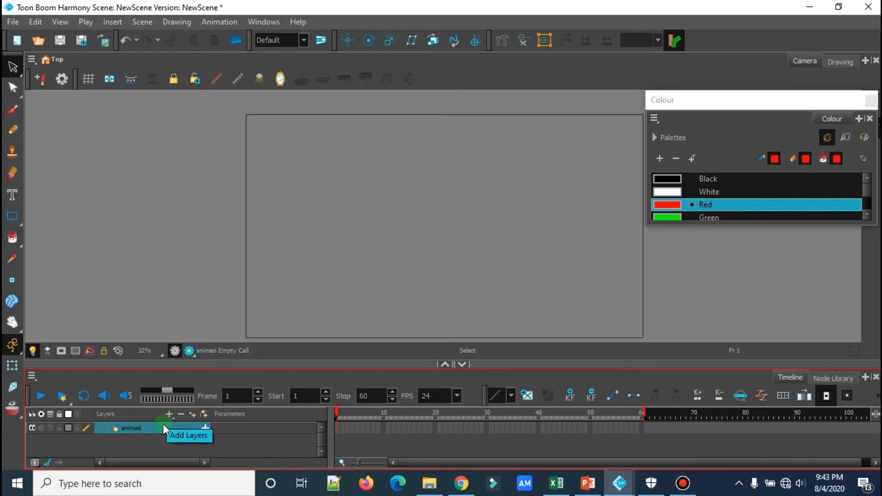
- Draw a red circle near the camera frame's upper-left corner with the Ellipse tool and paint its interior red
{"action": "left_click", "coordinate": [22, 222]}
{"action": "left_click", "coordinate": [54, 229]}
{"action": "left_click_drag", "start_coordinate": [283, 127], "coordinate": [330, 173]}
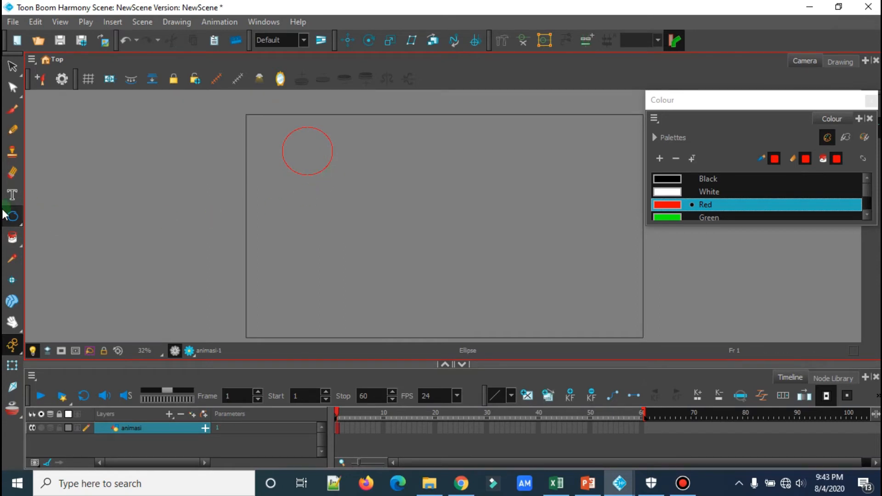
{"action": "left_click", "coordinate": [15, 243]}
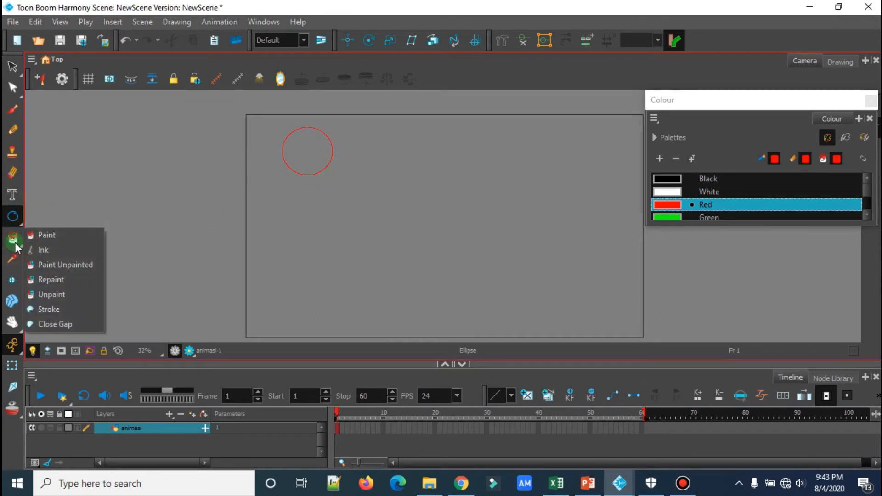
{"action": "left_click", "coordinate": [48, 237]}
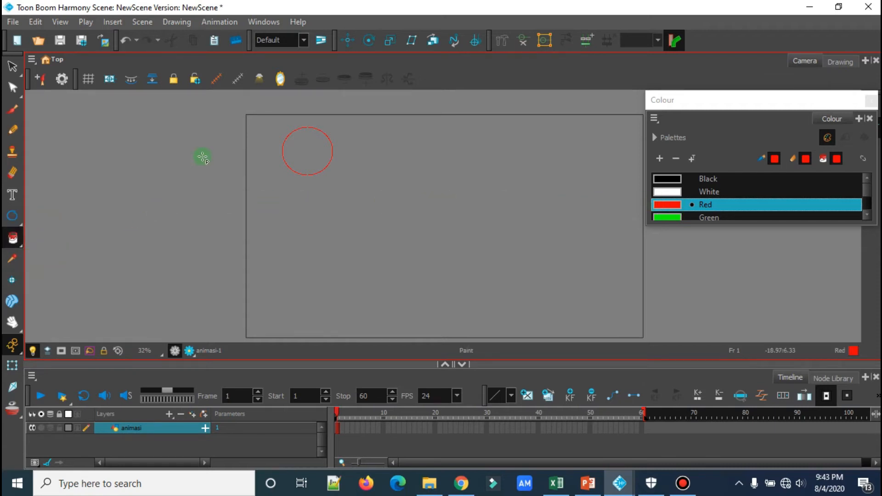
{"action": "left_click", "coordinate": [292, 151]}
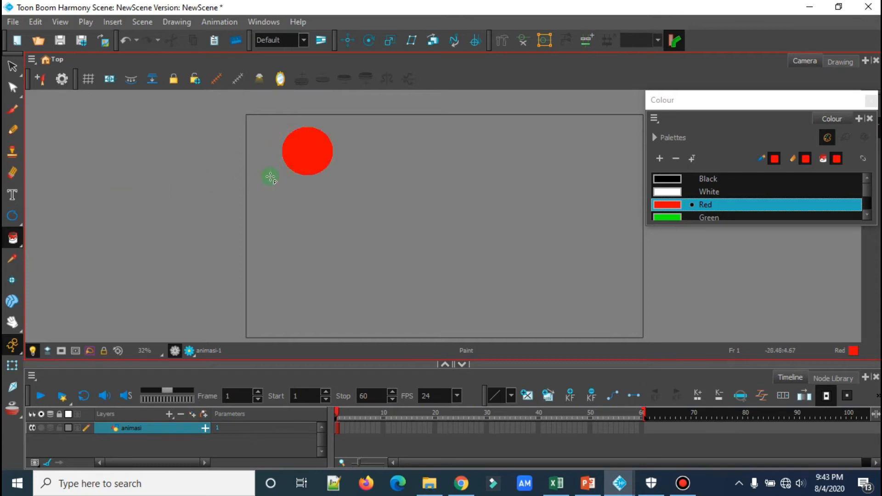
- Draw a vertical and a horizontal white line across the red circle, dividing it into four quarters
{"action": "scroll", "coordinate": [318, 133], "scroll_direction": "up", "scroll_amount": 2}
{"action": "scroll", "coordinate": [317, 137], "scroll_direction": "up", "scroll_amount": 1}
{"action": "scroll", "coordinate": [315, 142], "scroll_direction": "down", "scroll_amount": 4}
{"action": "scroll", "coordinate": [310, 184], "scroll_direction": "up", "scroll_amount": 5}
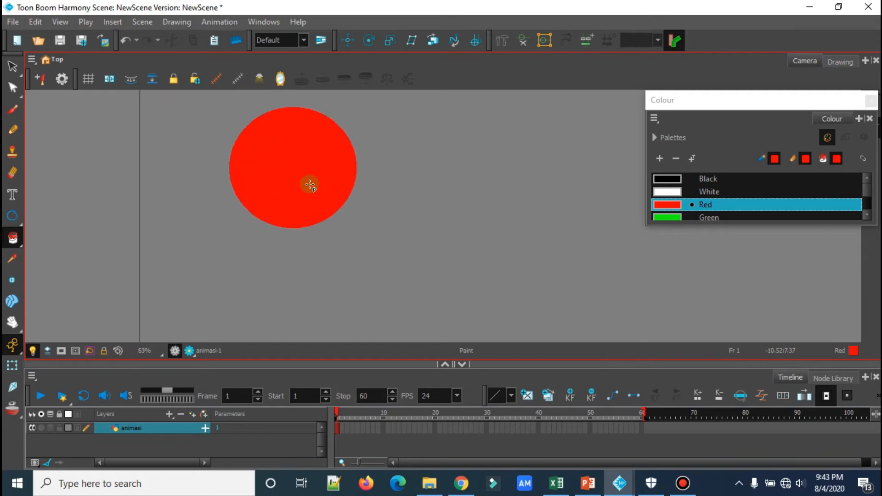
{"action": "scroll", "coordinate": [310, 184], "scroll_direction": "down", "scroll_amount": 2}
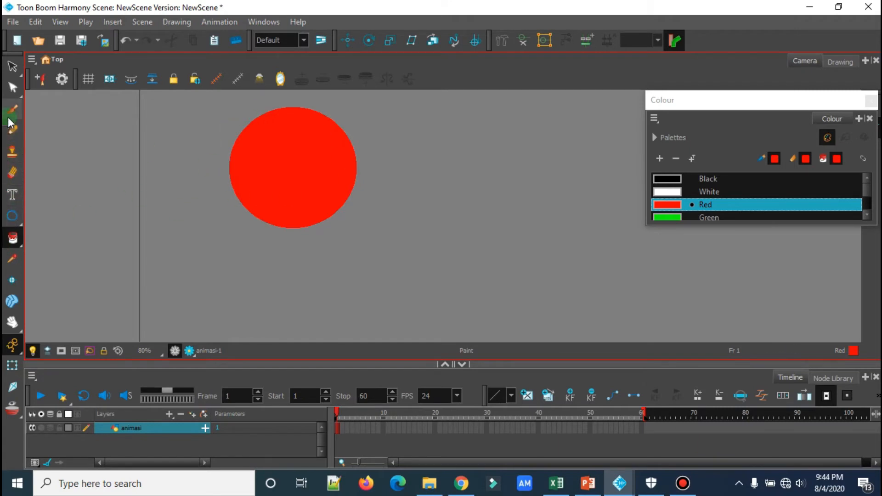
{"action": "left_click_drag", "start_coordinate": [17, 221], "coordinate": [60, 247]}
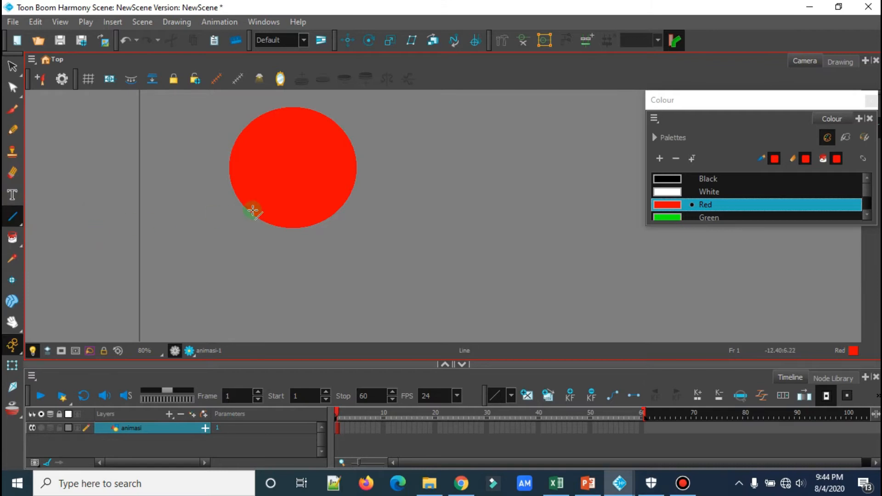
{"action": "left_click", "coordinate": [671, 193]}
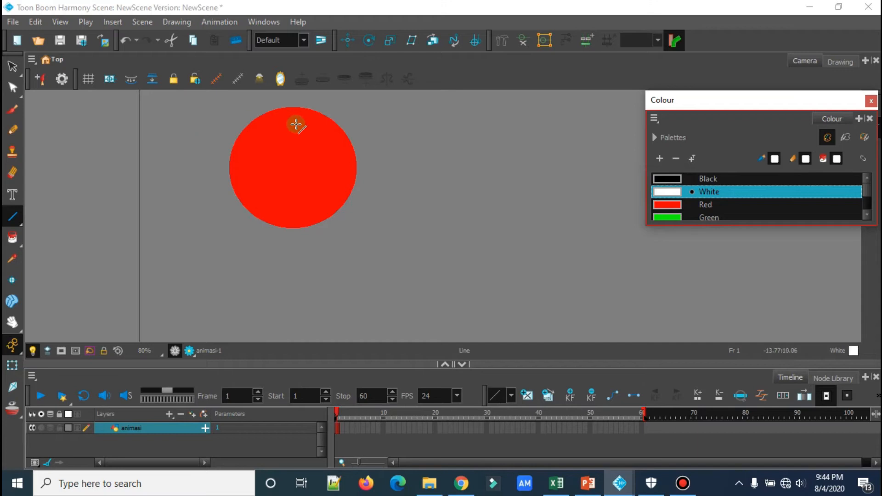
{"action": "left_click_drag", "start_coordinate": [293, 108], "coordinate": [291, 228]}
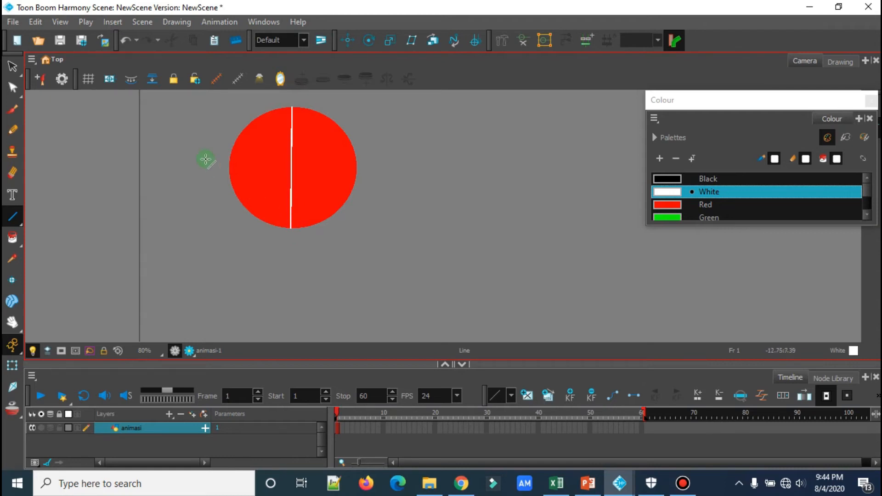
{"action": "left_click_drag", "start_coordinate": [228, 166], "coordinate": [357, 169]}
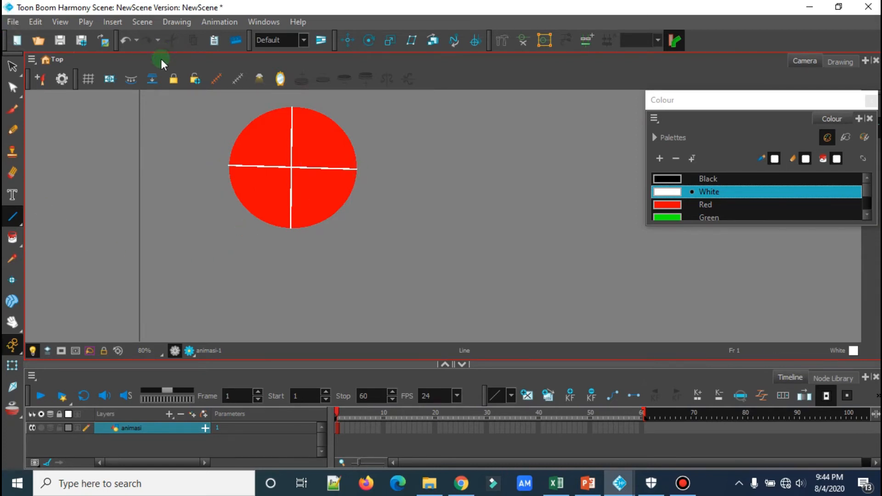
- Paint the circle's upper-right quarter Green, the lower-left quarter Blue and the upper-left quarter White
{"action": "left_click", "coordinate": [18, 241]}
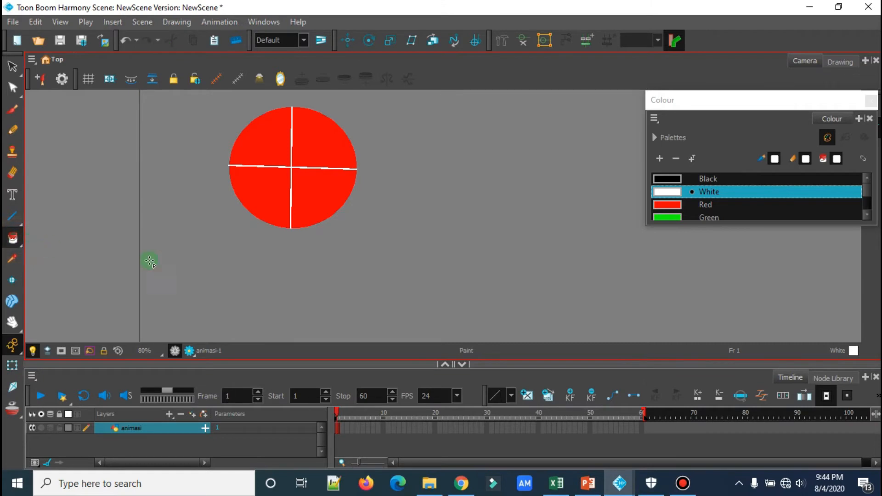
{"action": "left_click", "coordinate": [705, 218]}
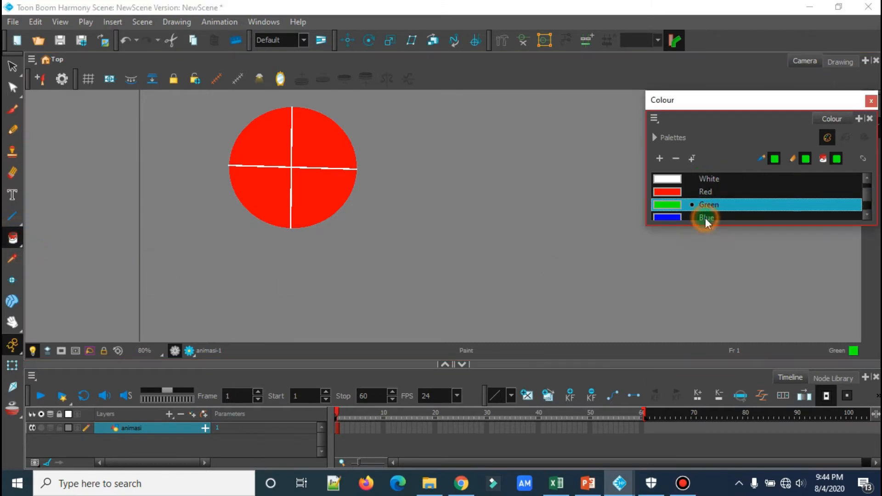
{"action": "left_click", "coordinate": [316, 148]}
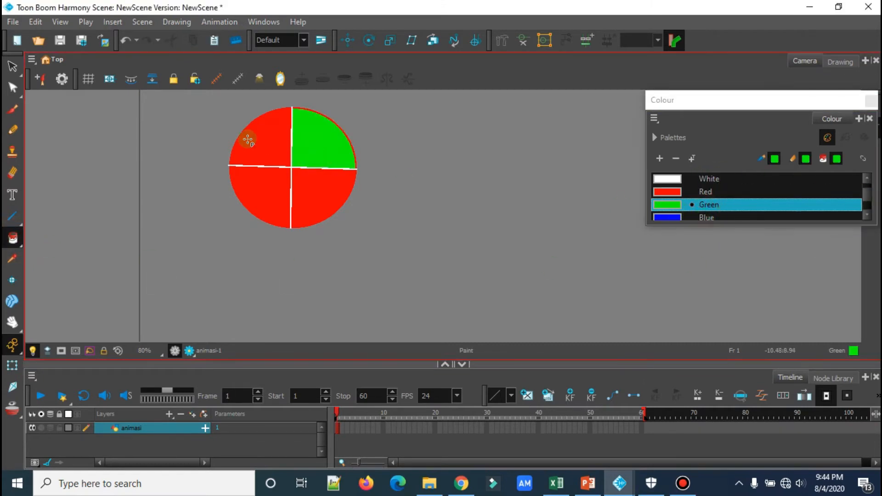
{"action": "left_click", "coordinate": [705, 217]}
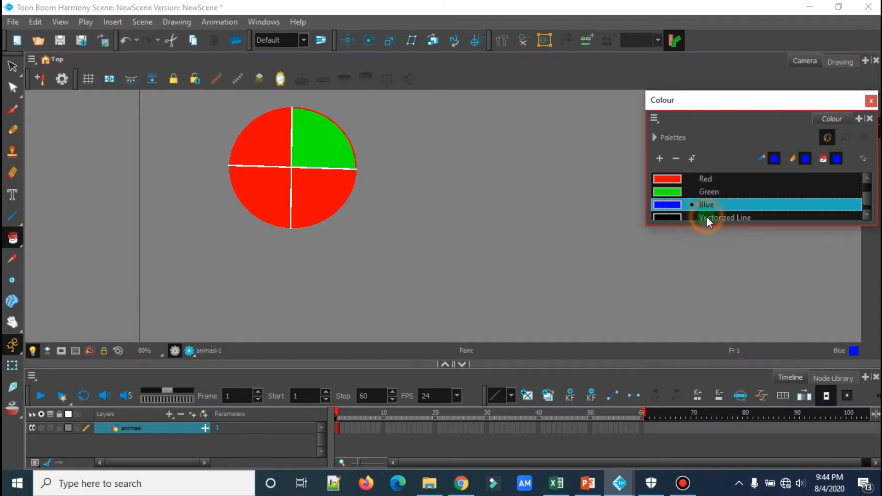
{"action": "left_click", "coordinate": [276, 178]}
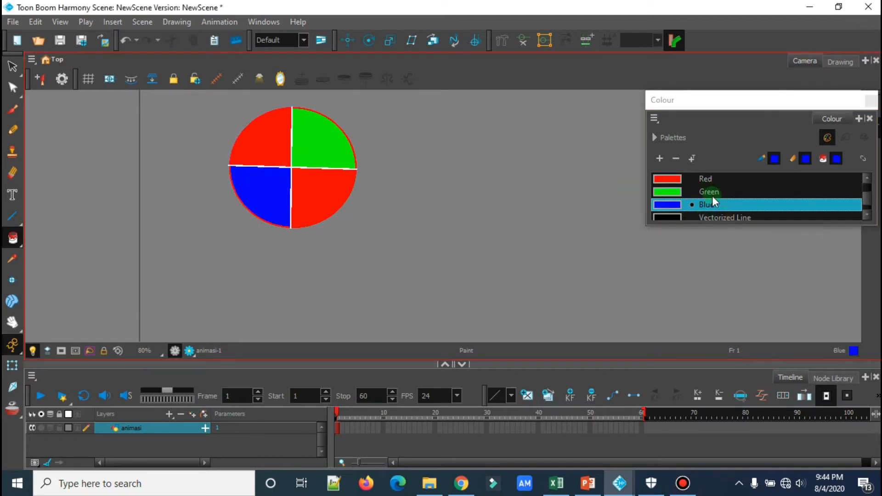
{"action": "scroll", "coordinate": [704, 203], "scroll_direction": "down", "scroll_amount": 1}
{"action": "scroll", "coordinate": [704, 203], "scroll_direction": "up", "scroll_amount": 3}
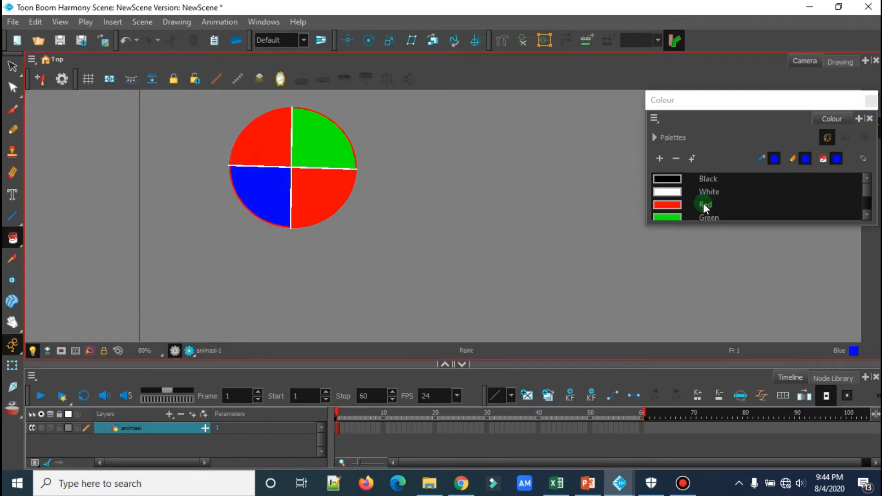
{"action": "left_click", "coordinate": [671, 190]}
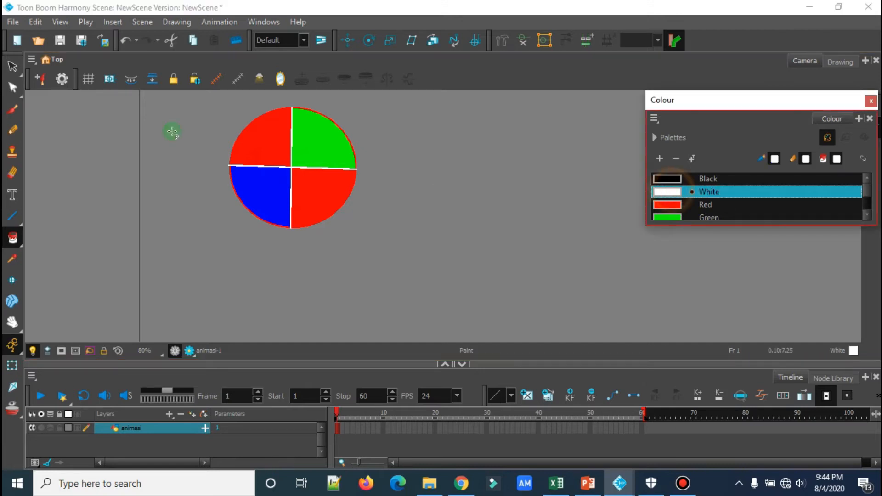
{"action": "left_click", "coordinate": [277, 141]}
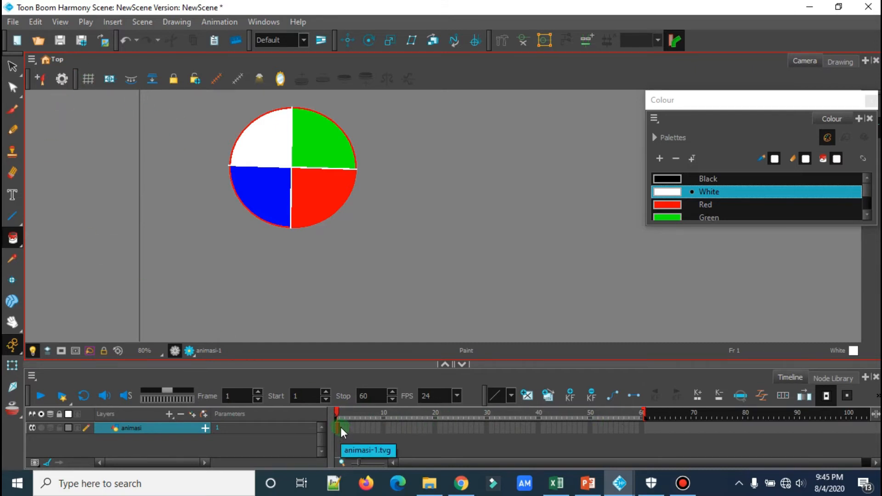
- Extend the exposure of the ball drawing on the animasi layer to frame 30
{"action": "left_click", "coordinate": [487, 426]}
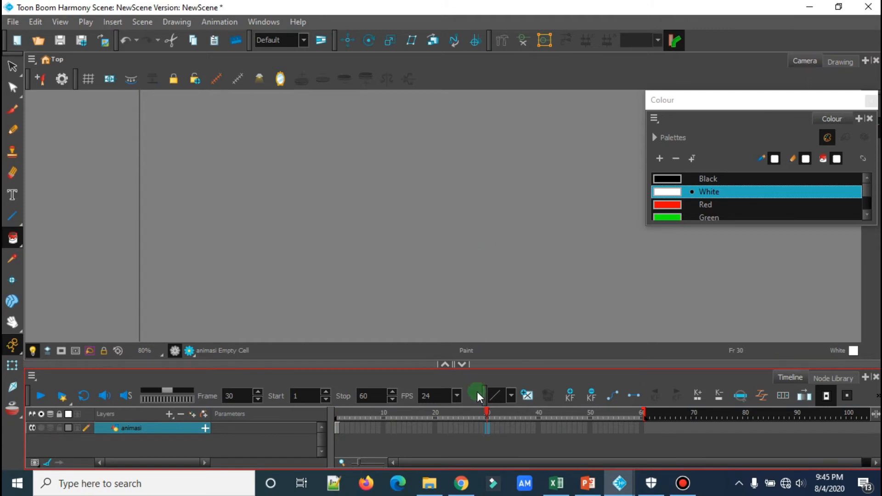
{"action": "right_click", "coordinate": [488, 427]}
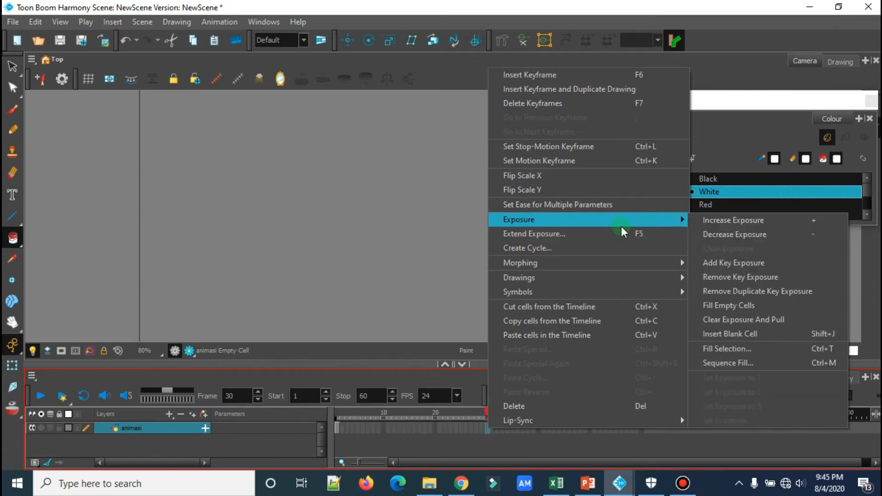
{"action": "left_click", "coordinate": [487, 432]}
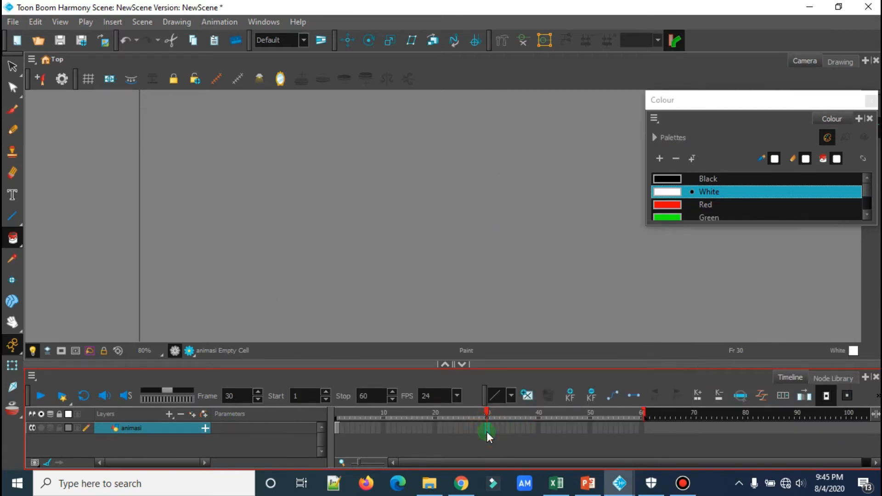
{"action": "key", "text": "F5"}
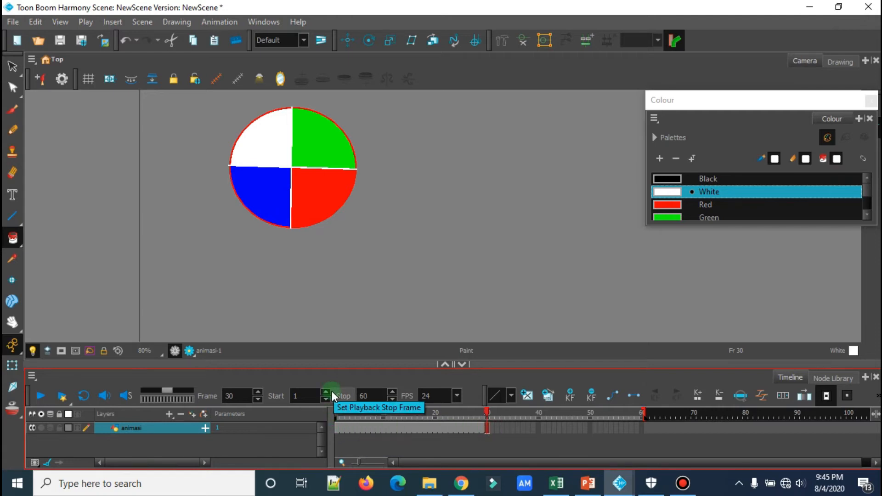
- At frame 1, move the animasi layer's pivot point onto the centre of the ball
{"action": "left_click", "coordinate": [338, 428]}
{"action": "scroll", "coordinate": [389, 261], "scroll_direction": "down", "scroll_amount": 4}
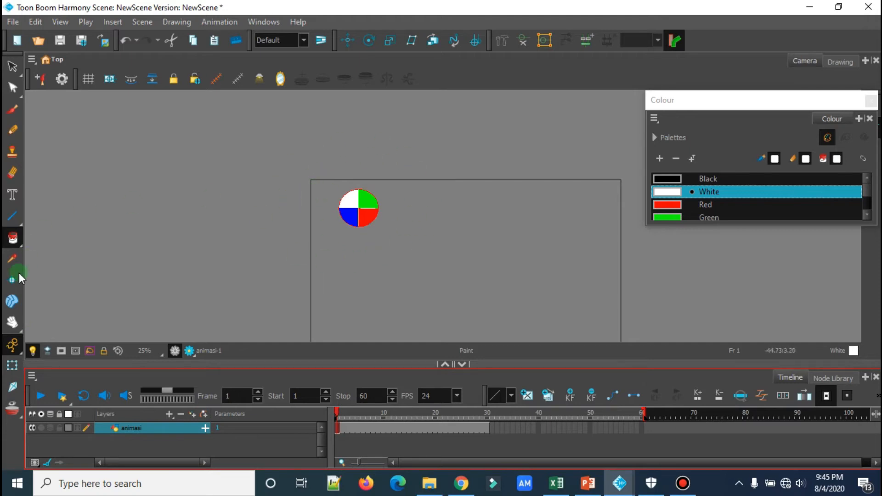
{"action": "left_click", "coordinate": [16, 370]}
{"action": "left_click", "coordinate": [16, 370]}
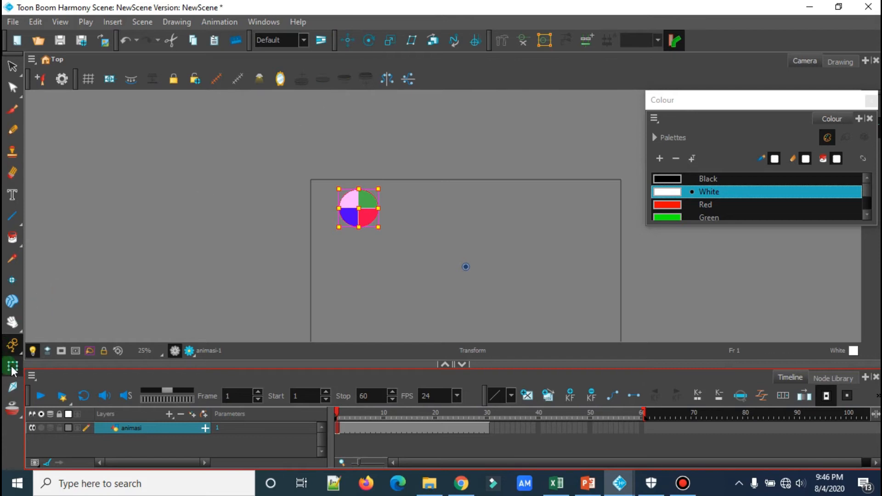
{"action": "left_click", "coordinate": [351, 41]}
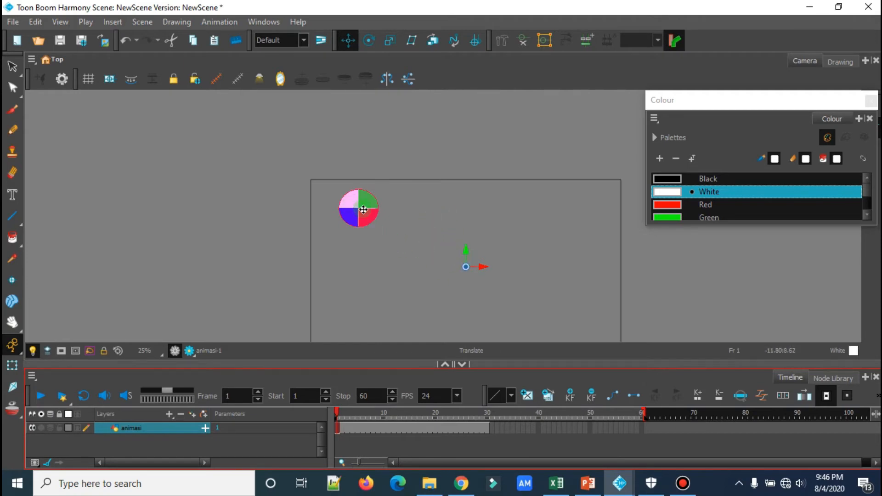
{"action": "left_click_drag", "start_coordinate": [465, 265], "coordinate": [358, 207]}
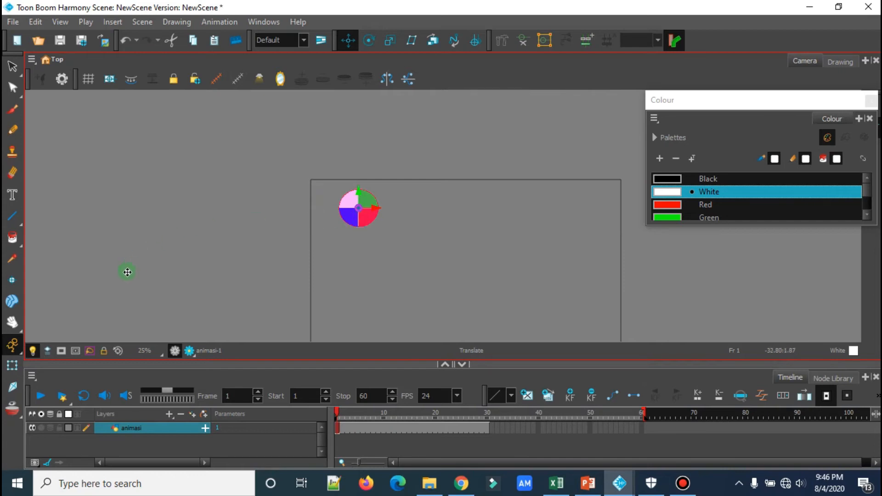
- Transform the ball at frame 1, setting a keyframe with it near the camera frame's upper-left corner
{"action": "left_click", "coordinate": [10, 367]}
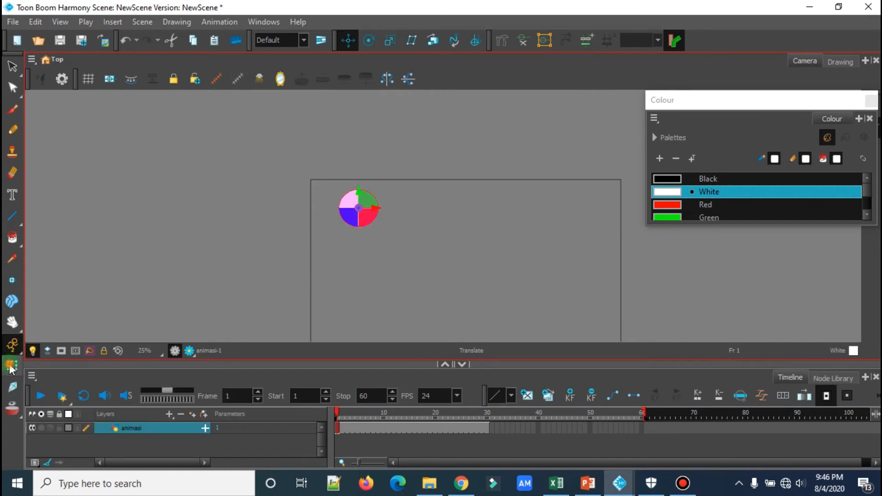
{"action": "left_click", "coordinate": [10, 367]}
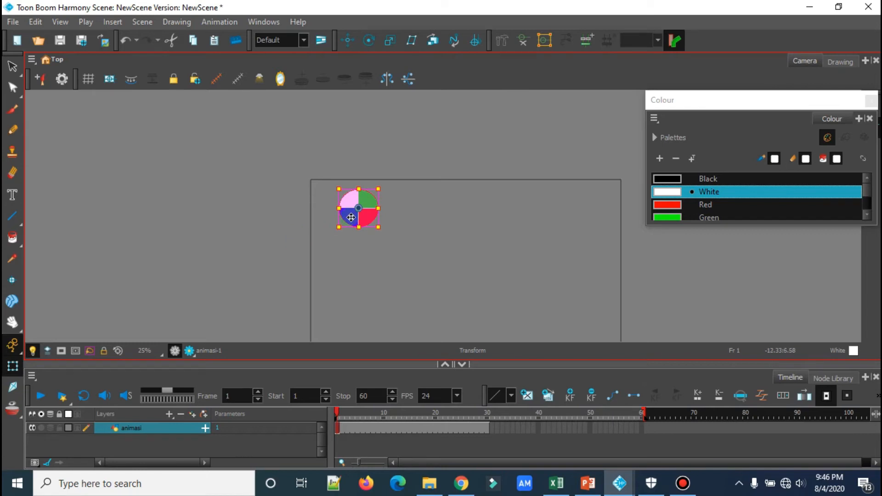
{"action": "mouse_move", "coordinate": [355, 218]}
{"action": "left_mouse_down"}
{"action": "mouse_move", "coordinate": [359, 319]}
{"action": "mouse_move", "coordinate": [363, 222]}
{"action": "mouse_move", "coordinate": [364, 308]}
{"action": "left_mouse_up"}
{"action": "left_click", "coordinate": [337, 428]}
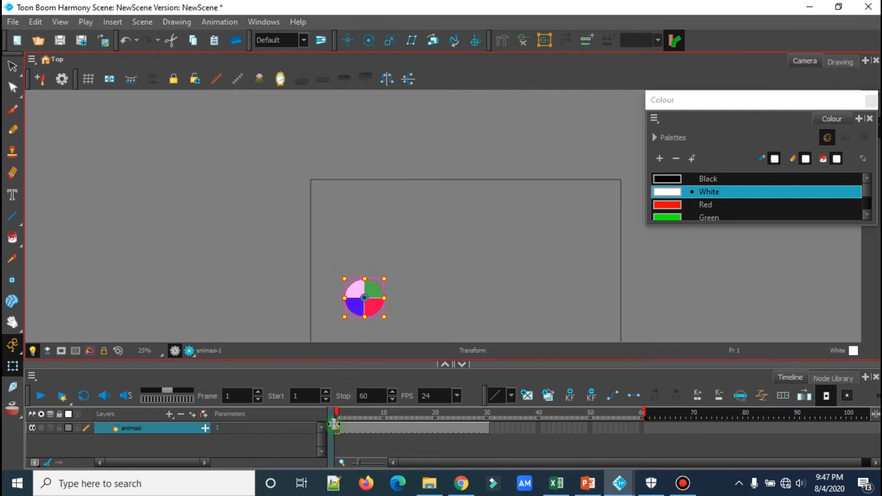
{"action": "left_click_drag", "start_coordinate": [364, 301], "coordinate": [358, 224]}
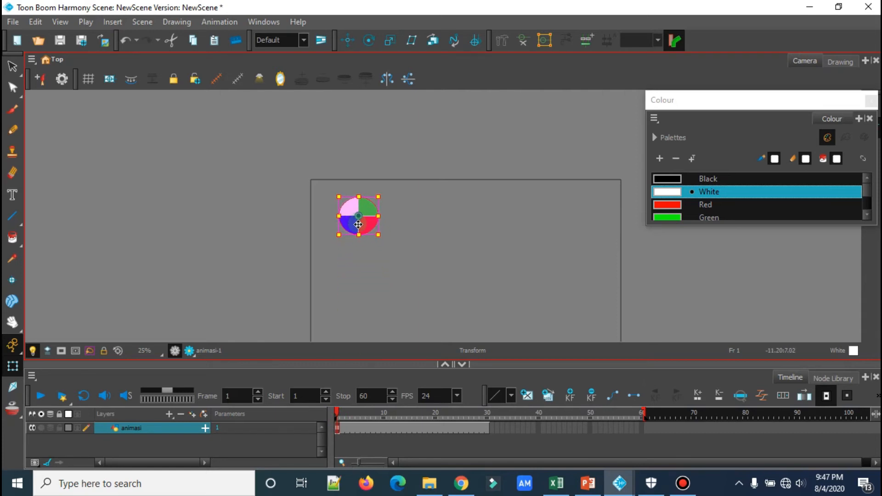
- At frame 10, move the ball straight down to just above the camera frame's bottom edge
{"action": "left_click", "coordinate": [384, 428]}
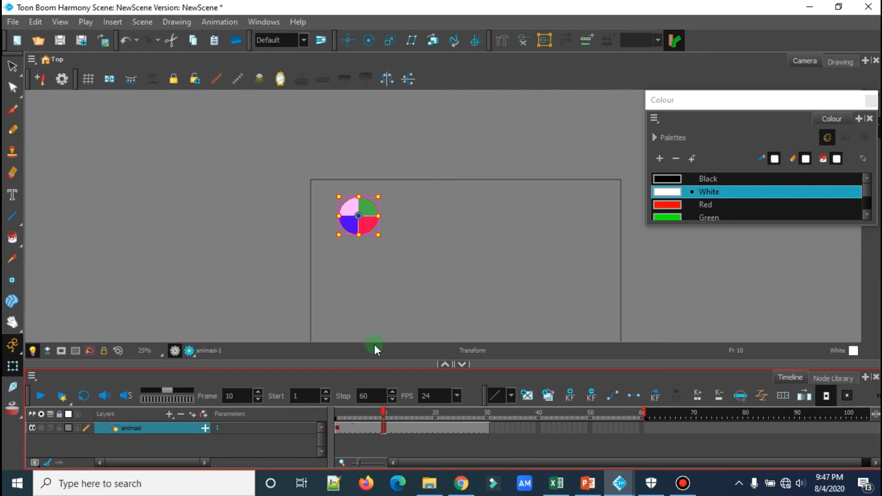
{"action": "left_click", "coordinate": [369, 222]}
{"action": "left_click_drag", "start_coordinate": [368, 223], "coordinate": [367, 316]}
{"action": "scroll", "coordinate": [394, 271], "scroll_direction": "down", "scroll_amount": 1}
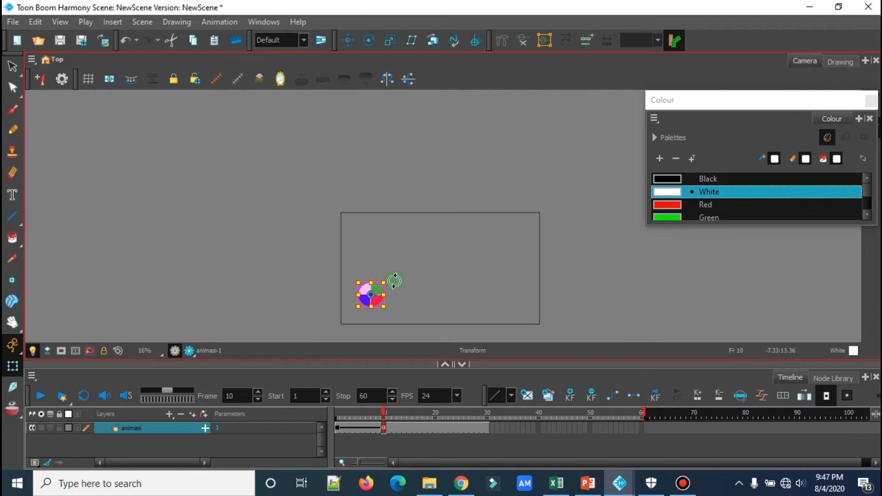
{"action": "scroll", "coordinate": [404, 309], "scroll_direction": "up", "scroll_amount": 2}
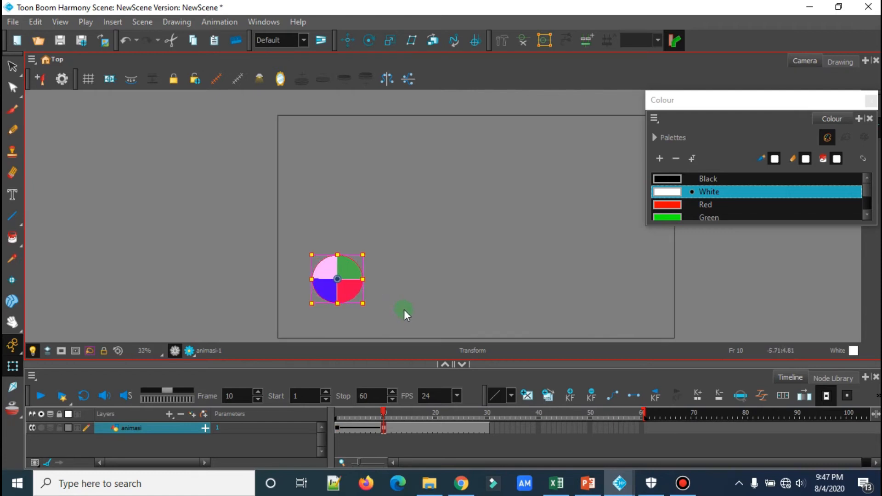
{"action": "left_click", "coordinate": [348, 283]}
{"action": "left_click_drag", "start_coordinate": [349, 284], "coordinate": [350, 306]}
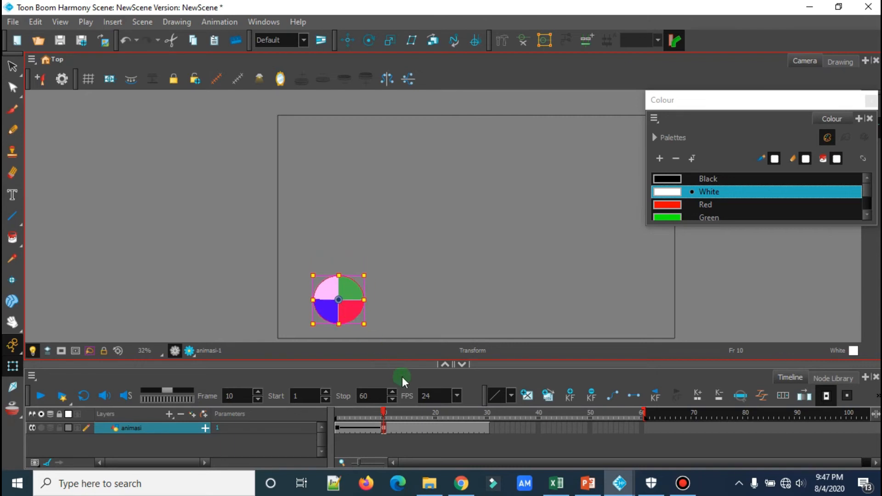
- At frame 20, move the ball horizontally across to near the camera frame's lower-right corner
{"action": "left_click", "coordinate": [435, 427]}
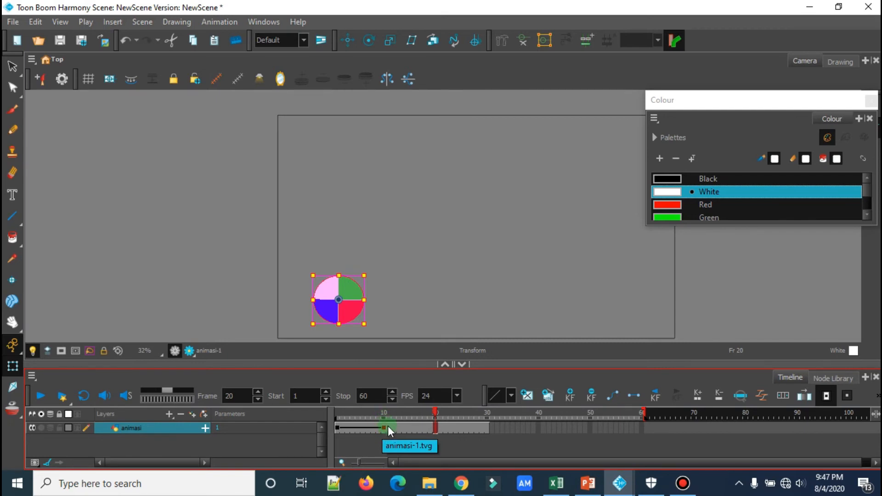
{"action": "left_click_drag", "start_coordinate": [342, 293], "coordinate": [557, 286]}
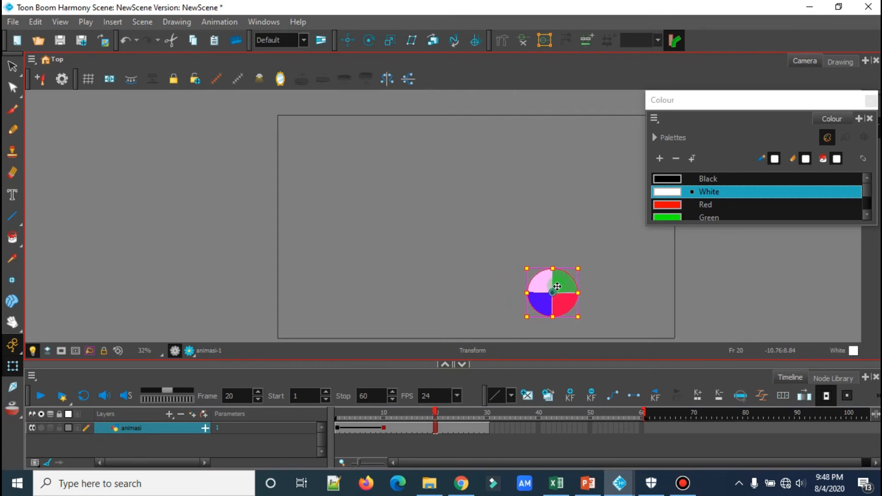
{"action": "left_click_drag", "start_coordinate": [557, 286], "coordinate": [577, 285]}
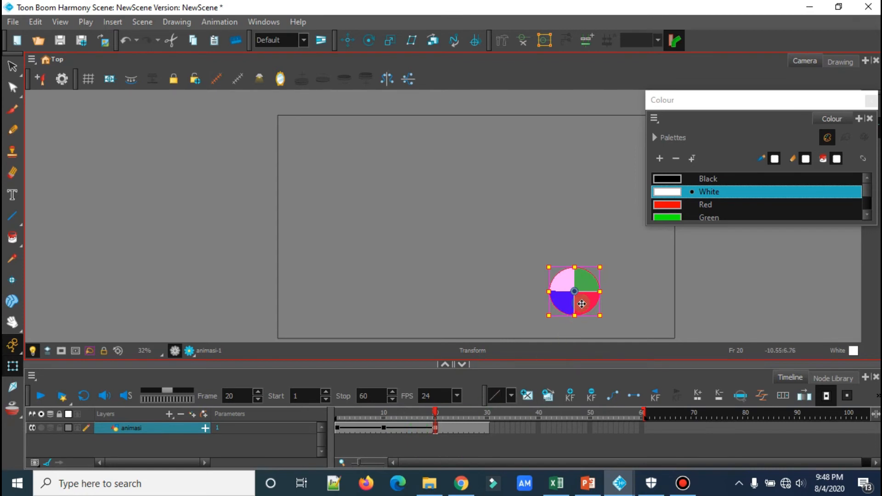
- At frame 30, move the ball straight up to just below the camera frame's top edge and play the animation
{"action": "left_click", "coordinate": [486, 426]}
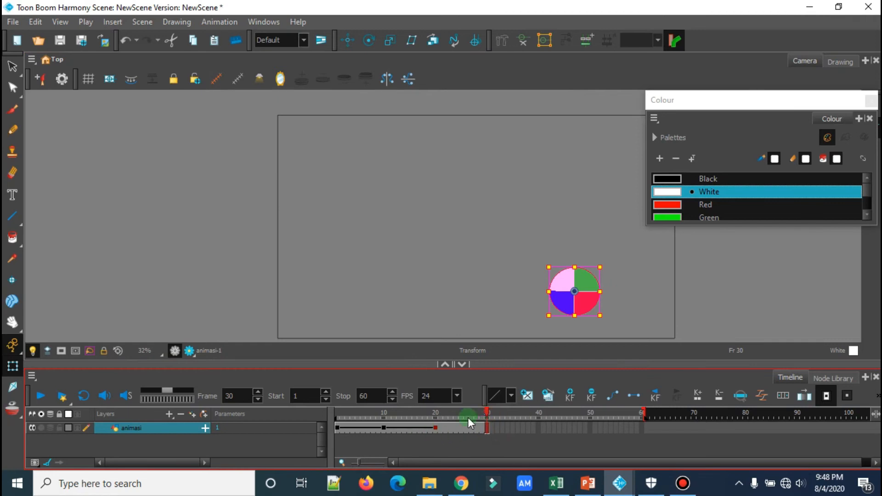
{"action": "left_click_drag", "start_coordinate": [587, 303], "coordinate": [588, 164]}
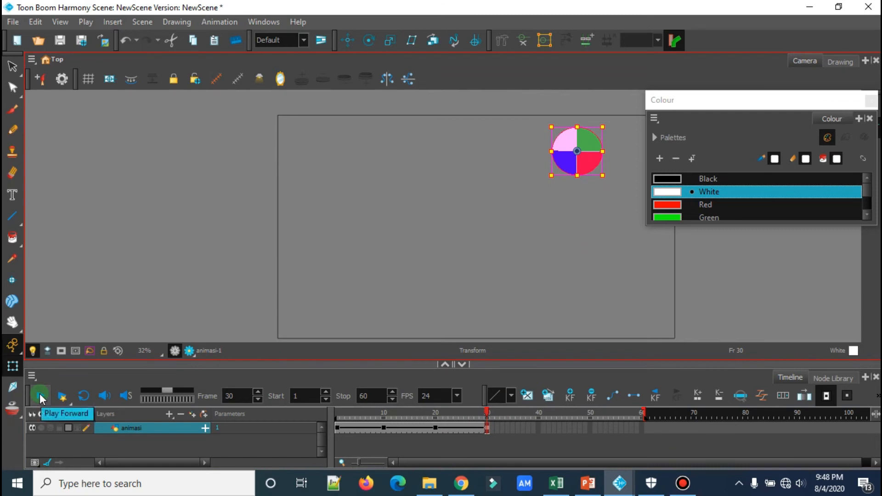
{"action": "left_click", "coordinate": [42, 400]}
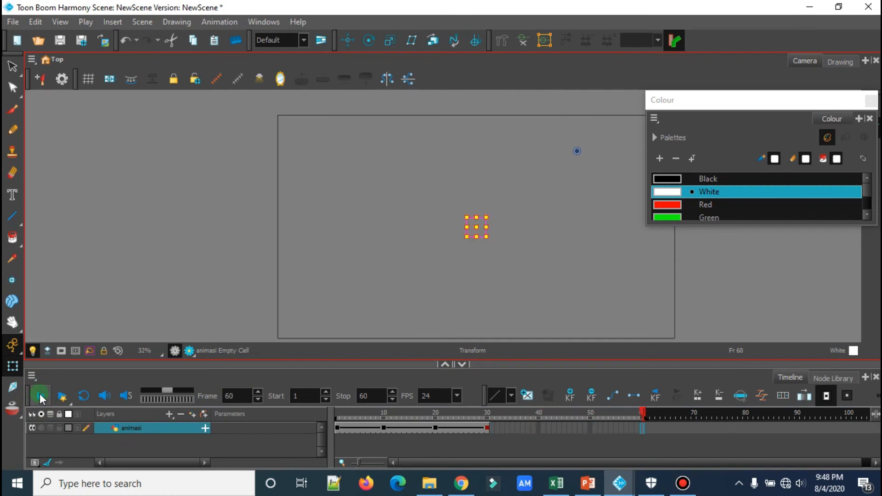
- Check the ball's poses at frames 1 and 10 and replay the animation
{"action": "left_click", "coordinate": [338, 427]}
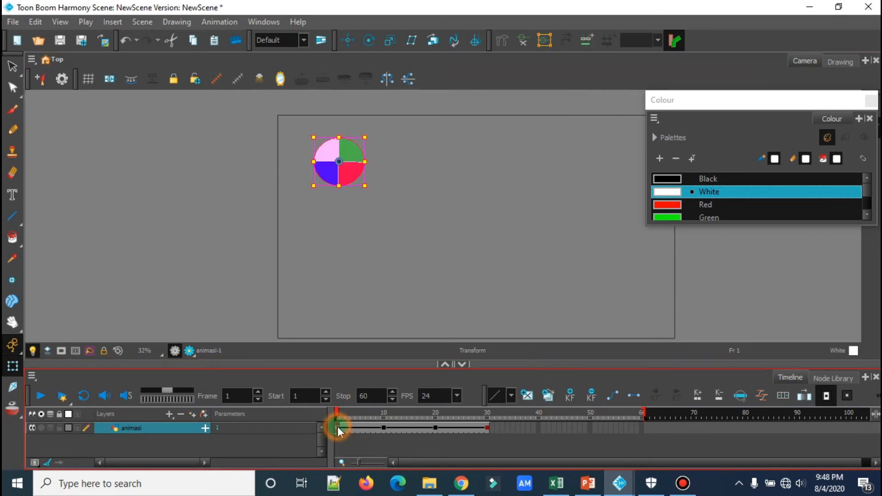
{"action": "left_click", "coordinate": [381, 427]}
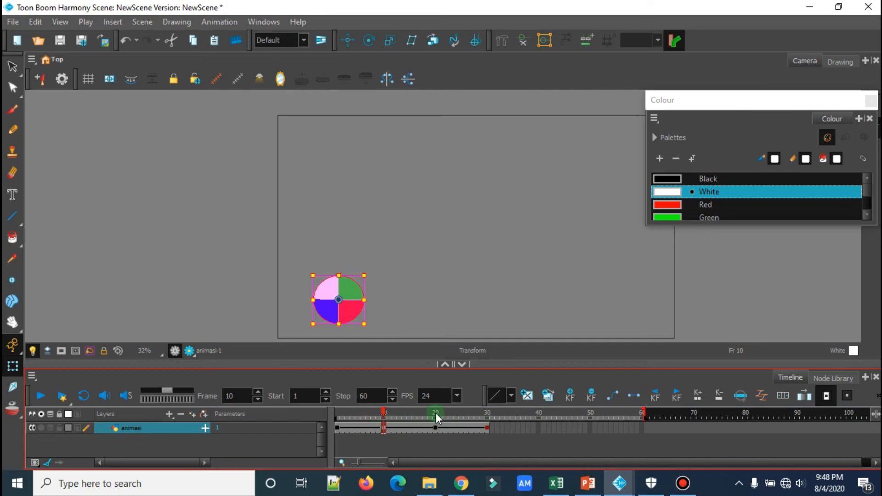
{"action": "left_click", "coordinate": [40, 397]}
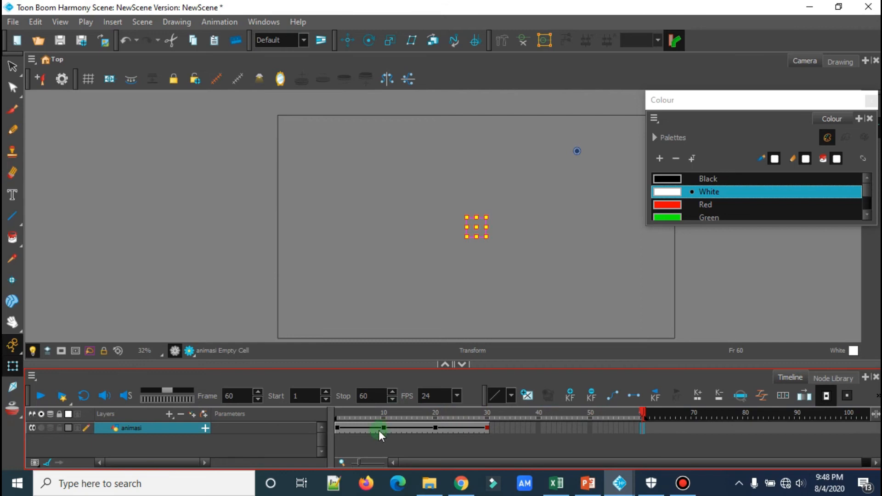
- Shift the animasi layer's frame 10 keyframe to frame 4 and play the animation from frame 1
{"action": "left_click", "coordinate": [337, 416]}
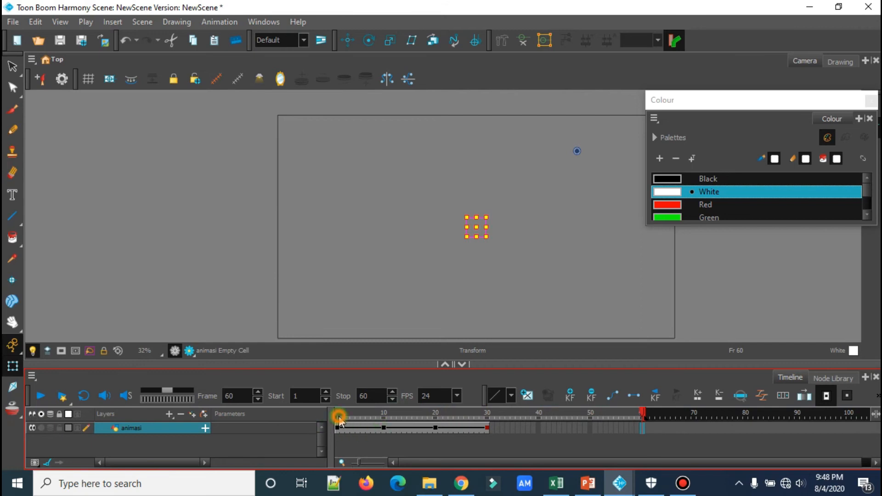
{"action": "left_click", "coordinate": [385, 427]}
{"action": "left_click", "coordinate": [385, 426]}
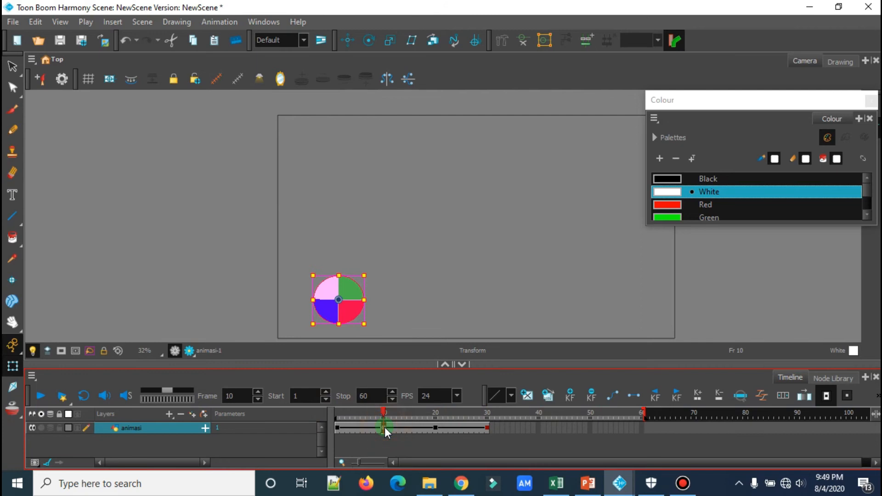
{"action": "left_click", "coordinate": [352, 428]}
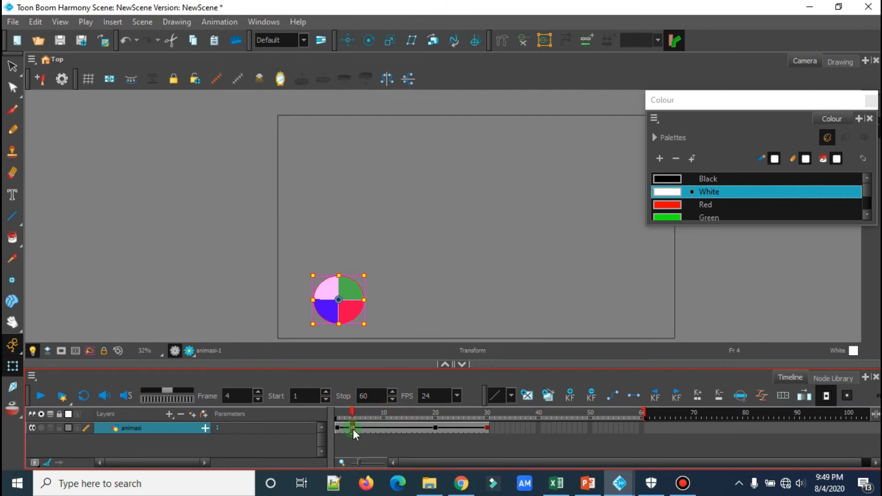
{"action": "left_click", "coordinate": [338, 411]}
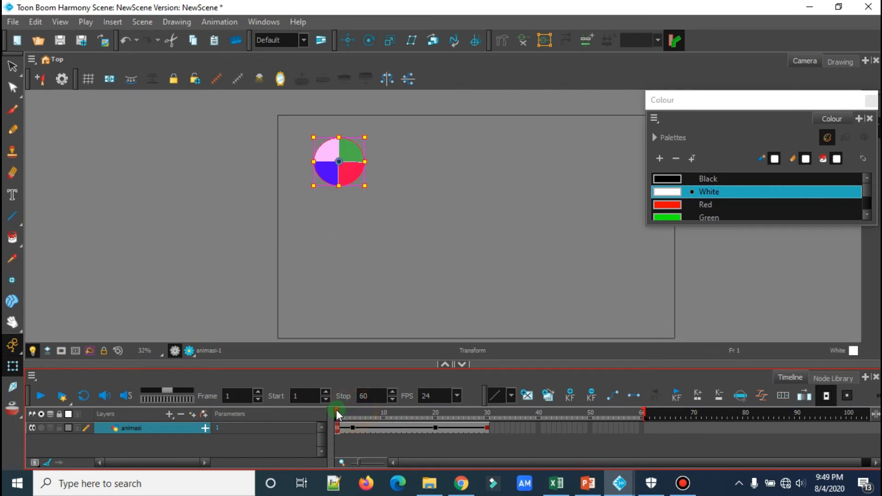
{"action": "left_click", "coordinate": [42, 395]}
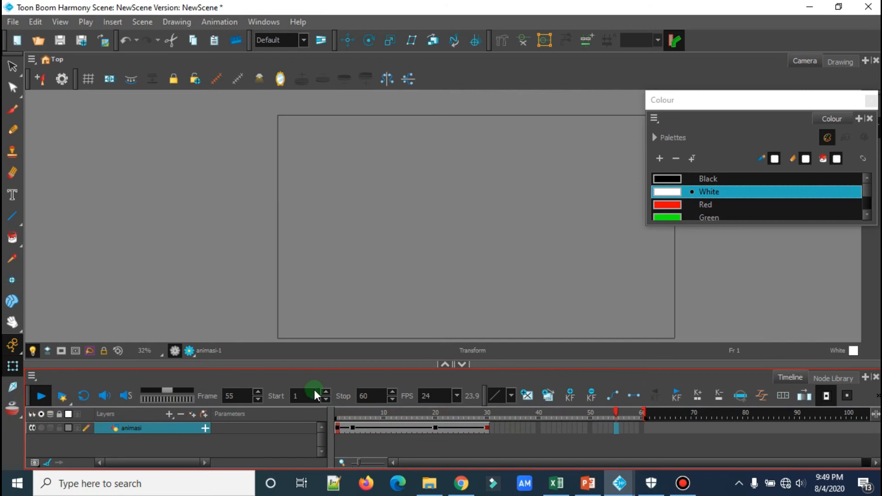
- Shift the animasi layer's frame 20 keyframe to frame 27 and play the animation from frame 1
{"action": "left_click", "coordinate": [342, 431]}
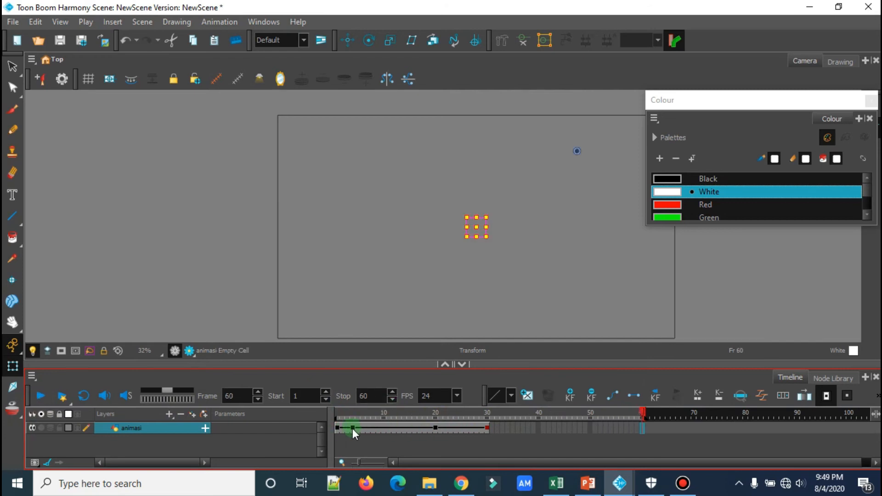
{"action": "left_click", "coordinate": [434, 429]}
{"action": "left_click_drag", "start_coordinate": [434, 428], "coordinate": [470, 429]}
{"action": "left_click", "coordinate": [432, 443]}
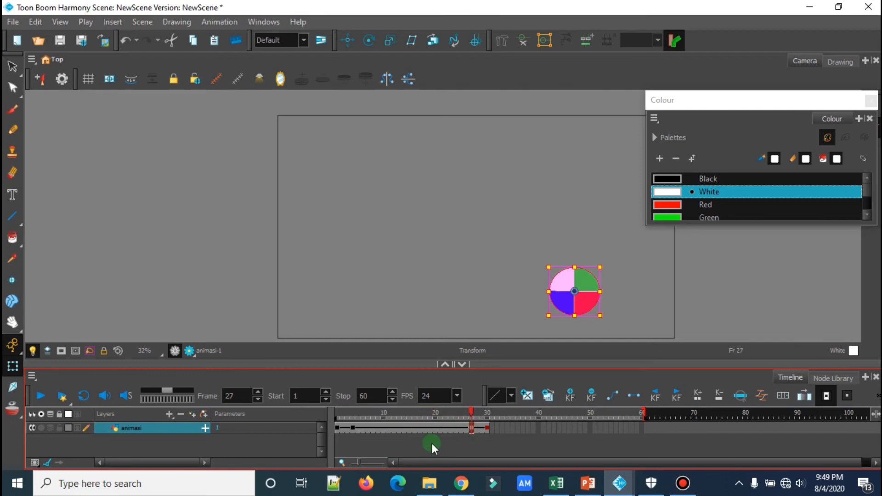
{"action": "left_click", "coordinate": [340, 411]}
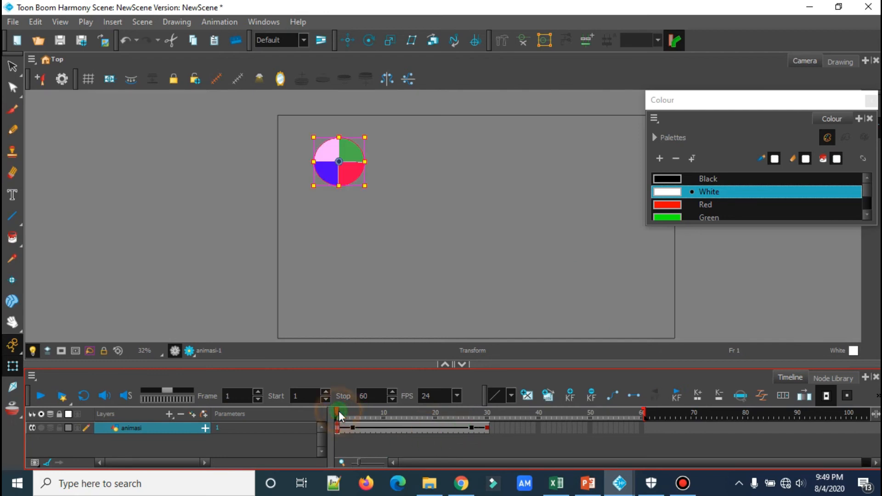
{"action": "left_click", "coordinate": [40, 396]}
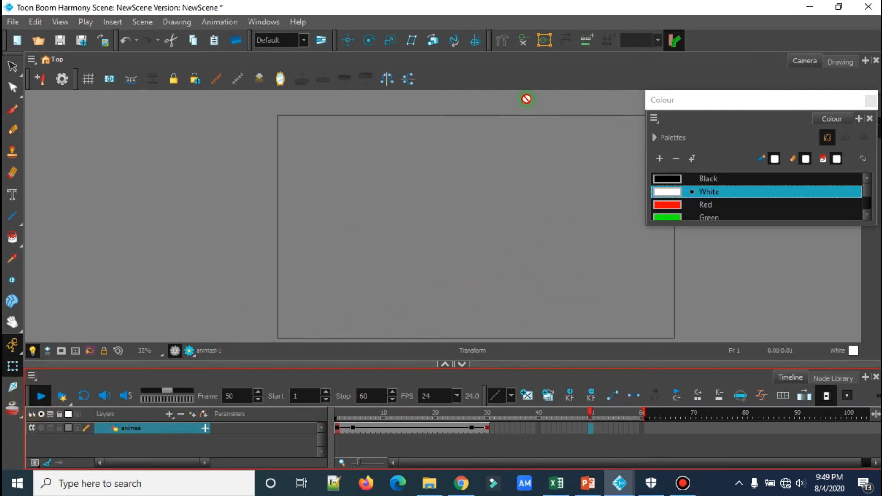
{"action": "left_click", "coordinate": [527, 130]}
{"action": "left_click", "coordinate": [483, 183]}
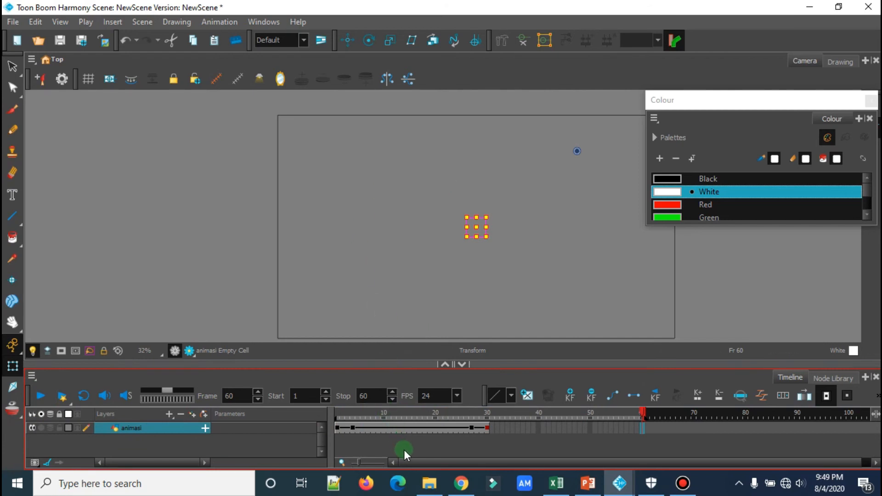
- Shift the animasi layer's frame 4 keyframe to frame 20 and compare the ball's poses at frames 1 and 20
{"action": "left_click", "coordinate": [353, 426]}
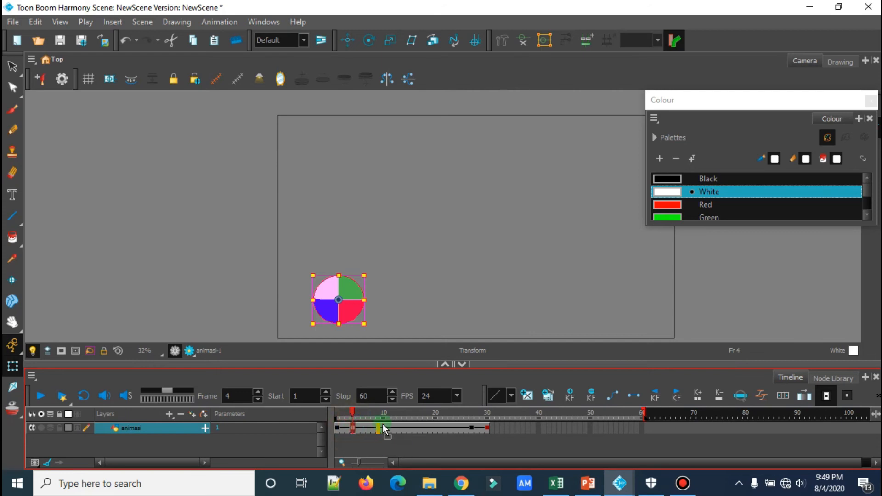
{"action": "left_click", "coordinate": [434, 423]}
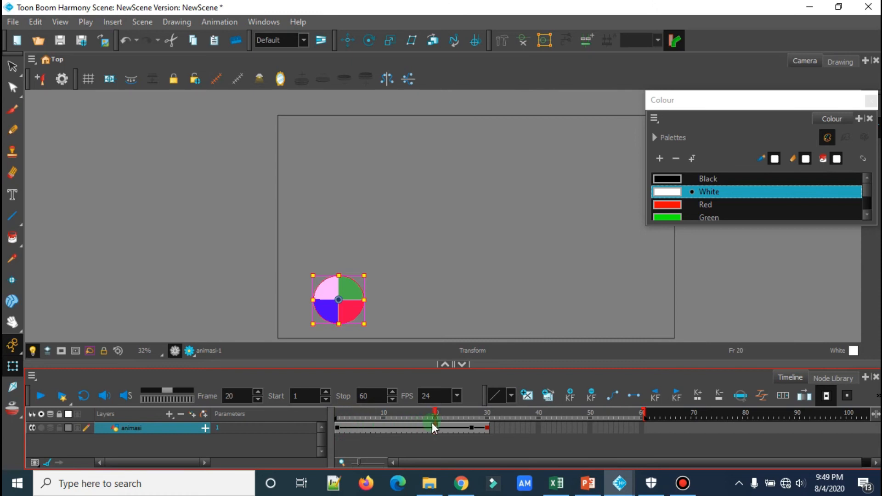
{"action": "left_click", "coordinate": [336, 428]}
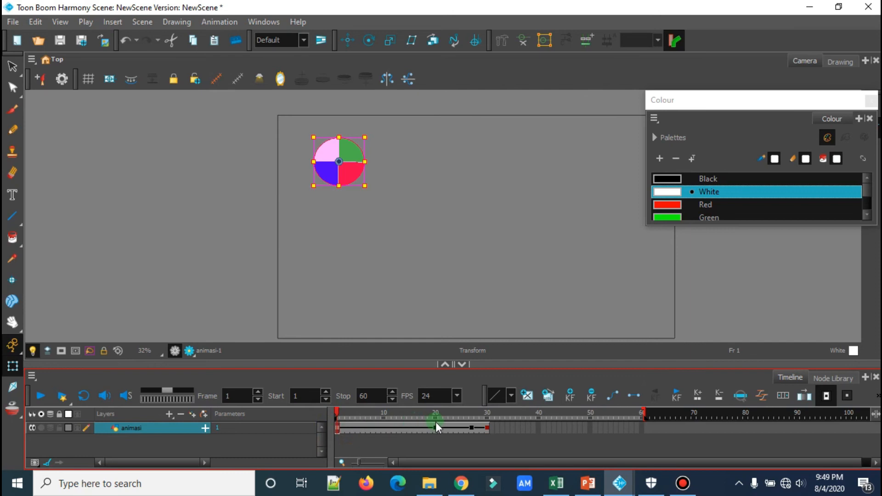
{"action": "left_click", "coordinate": [434, 426]}
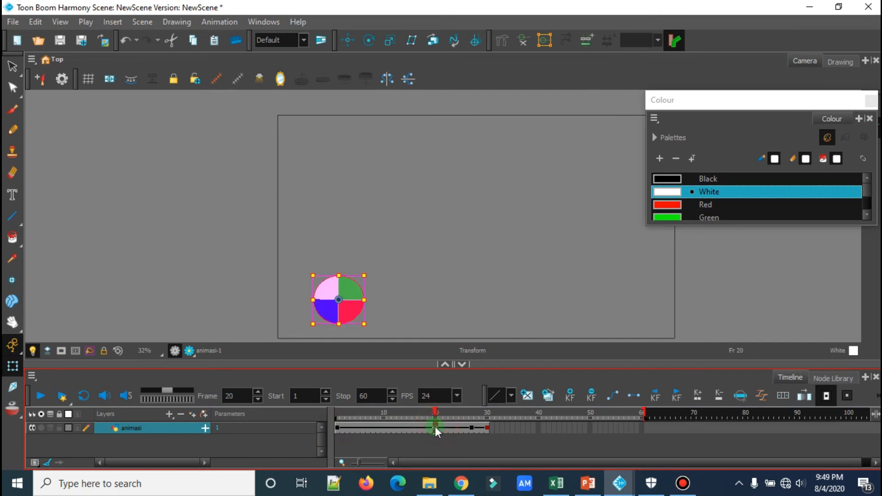
{"action": "left_click", "coordinate": [338, 428]}
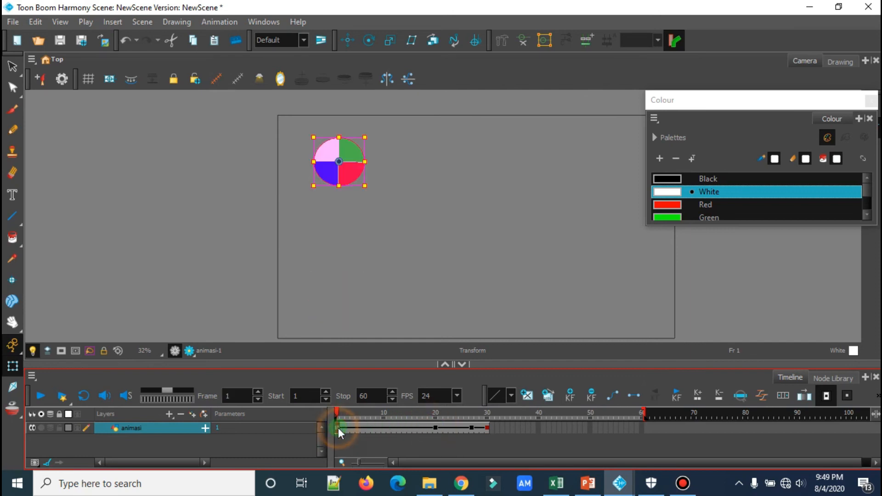
{"action": "left_click", "coordinate": [434, 428]}
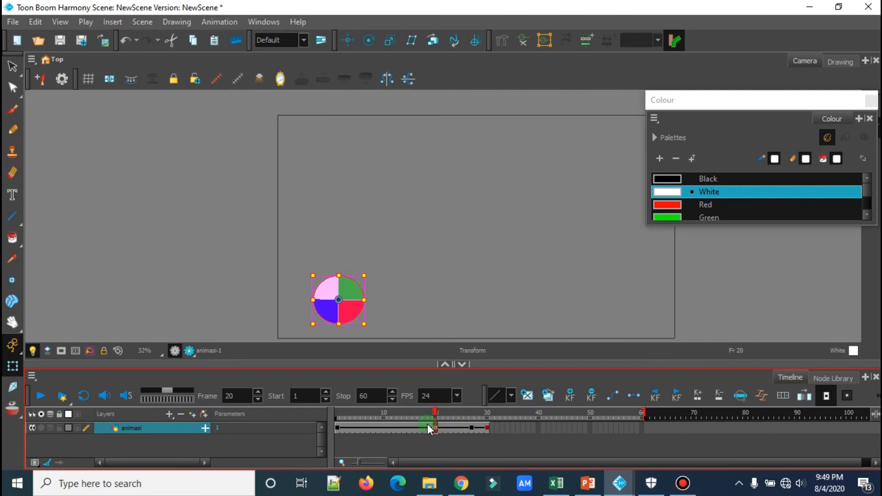
- At frame 20, rotate the ball about half a turn around its centre and play the animation from frame 1
{"action": "left_click", "coordinate": [370, 41]}
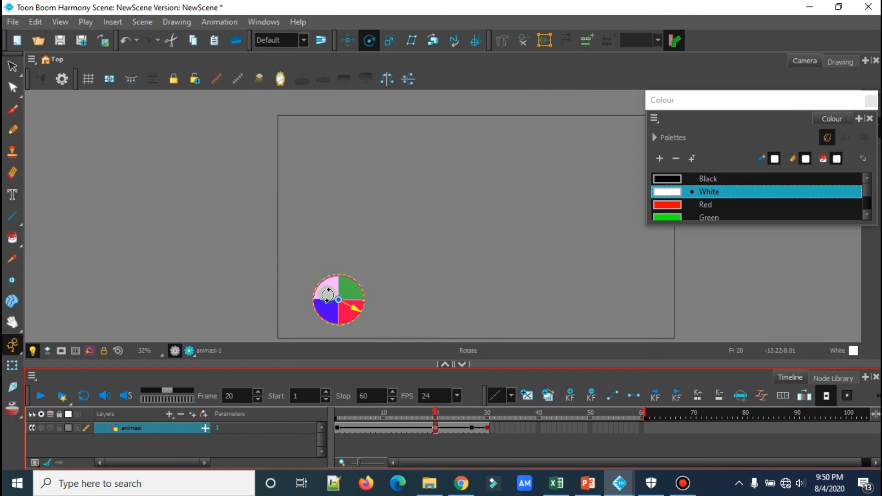
{"action": "left_click_drag", "start_coordinate": [353, 263], "coordinate": [329, 314]}
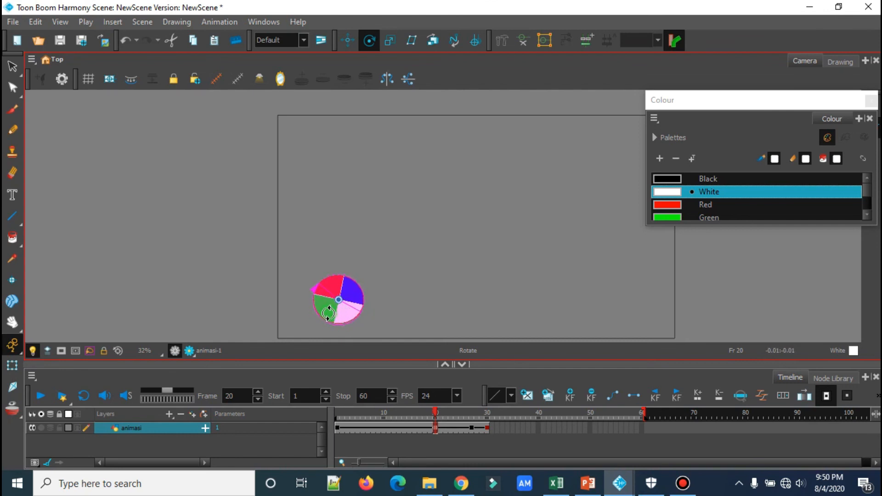
{"action": "left_click", "coordinate": [335, 415]}
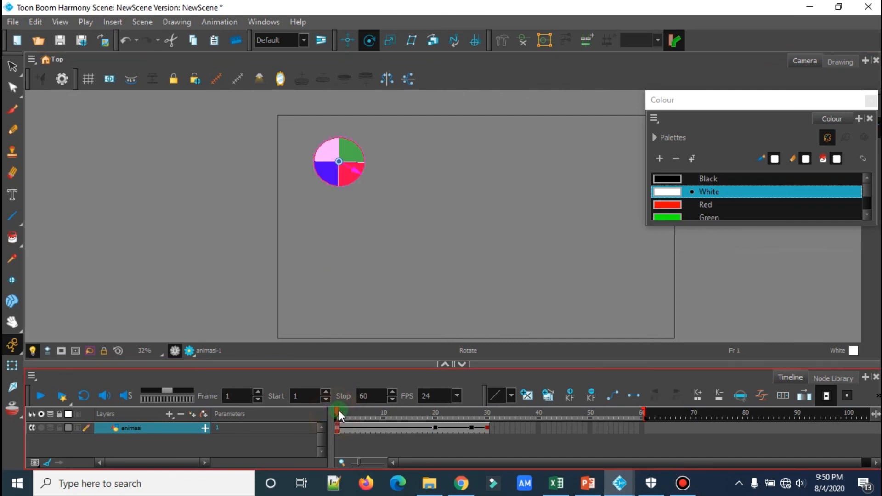
{"action": "mouse_move", "coordinate": [339, 409]}
{"action": "left_mouse_down"}
{"action": "mouse_move", "coordinate": [434, 399]}
{"action": "mouse_move", "coordinate": [338, 420]}
{"action": "left_mouse_up"}
{"action": "left_click", "coordinate": [40, 400]}
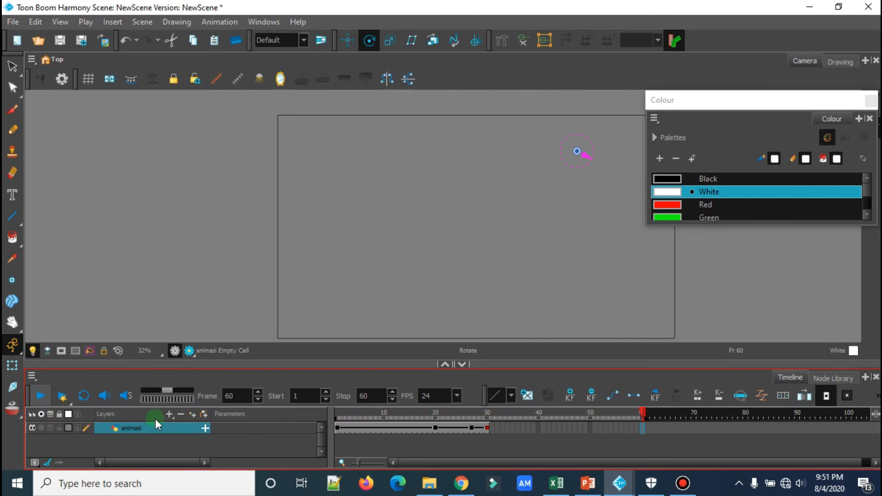
- Shift the rotated ball's keyframe from frame 20 to frame 14 and scrub from frame 1 to frame 14
{"action": "left_click", "coordinate": [434, 428]}
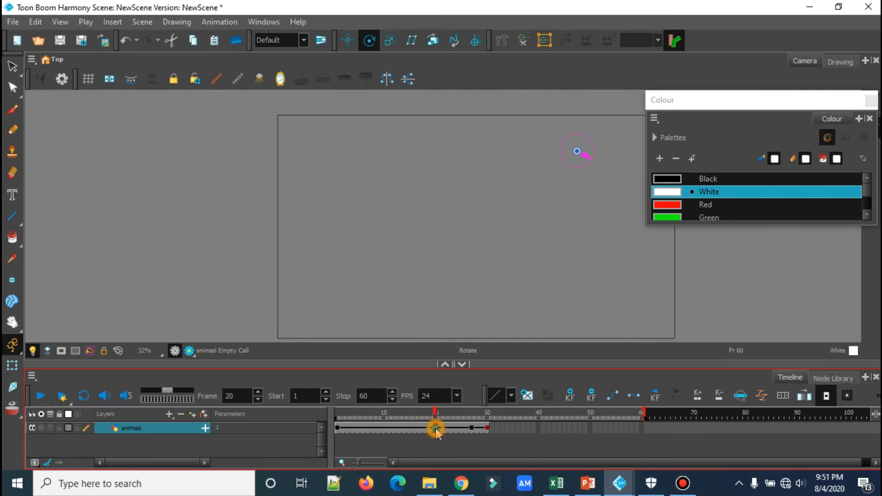
{"action": "left_click_drag", "start_coordinate": [435, 428], "coordinate": [403, 430]}
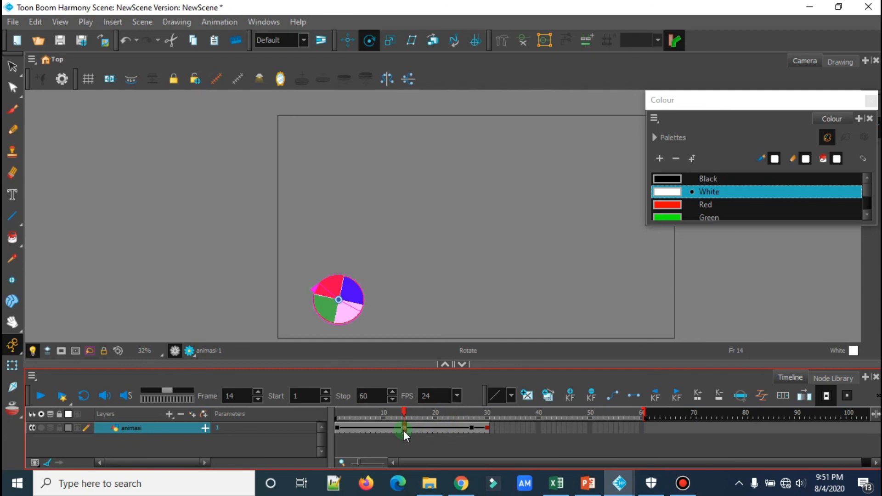
{"action": "left_click", "coordinate": [337, 416]}
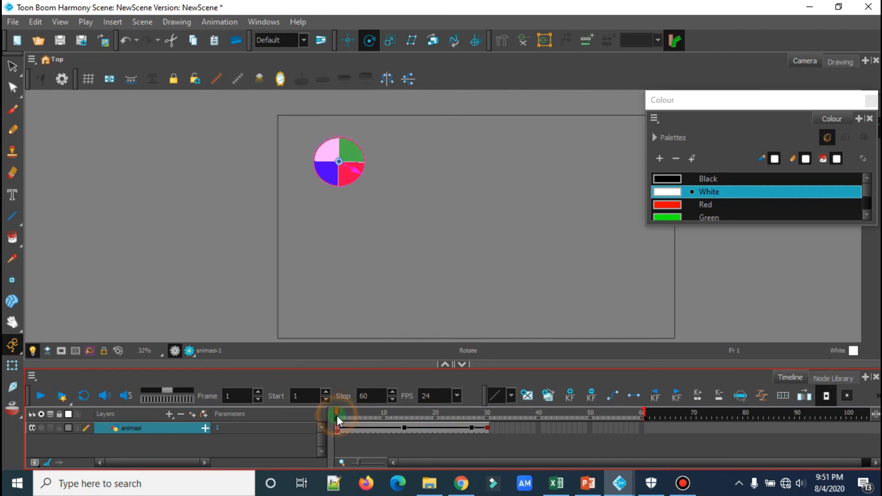
{"action": "left_click_drag", "start_coordinate": [338, 413], "coordinate": [403, 418]}
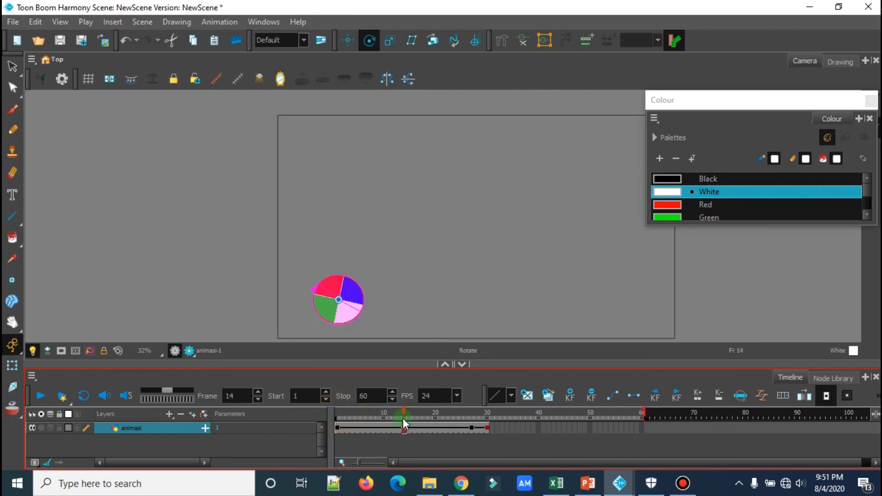
- At frame 27, scale the ball up proportionally around its centre to about twice its size with the Transform tool
{"action": "left_click", "coordinate": [471, 428]}
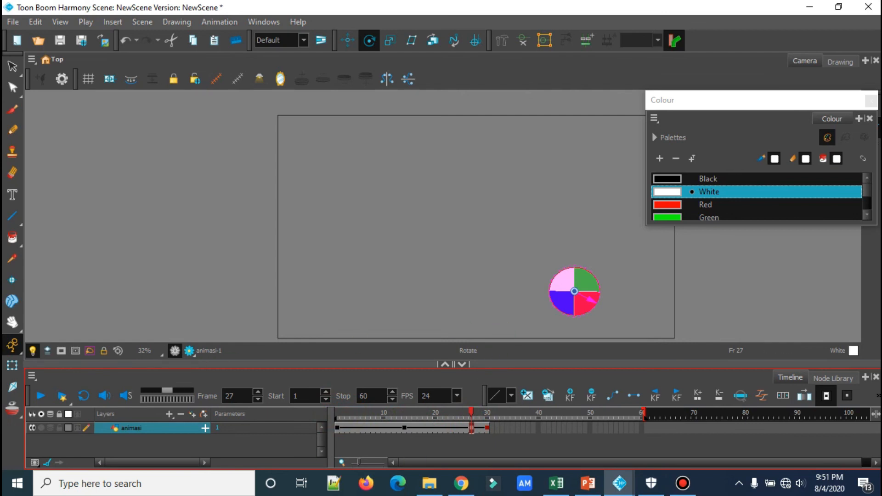
{"action": "left_click", "coordinate": [10, 367]}
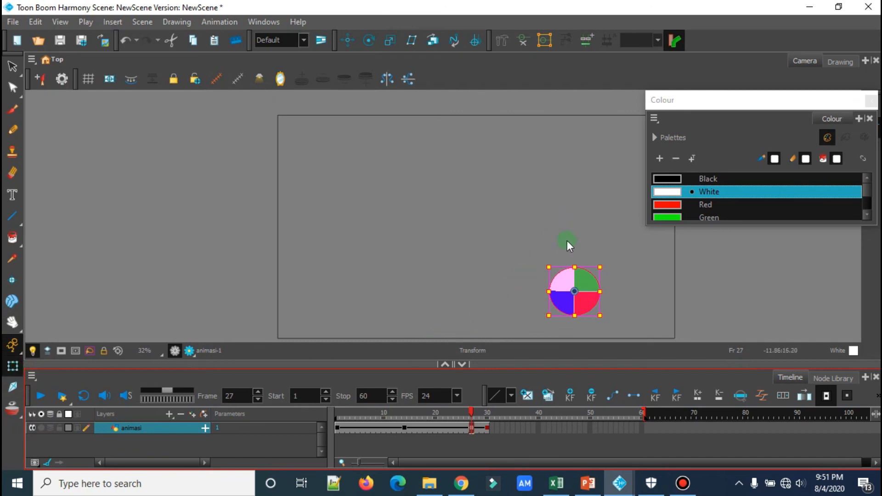
{"action": "left_click_drag", "start_coordinate": [601, 267], "coordinate": [623, 241]}
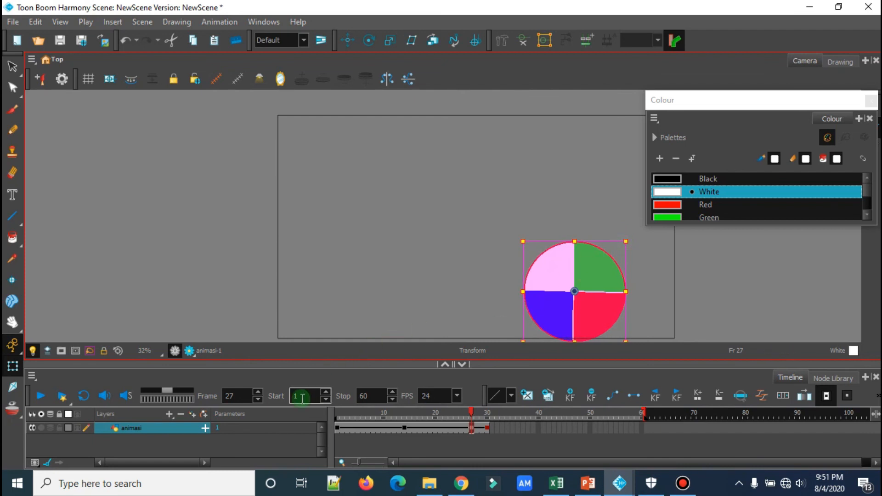
- Scrub the timeline from the start to frame 27 and play the whole animation from frame 1
{"action": "left_click", "coordinate": [342, 413]}
{"action": "left_click_drag", "start_coordinate": [342, 414], "coordinate": [469, 401]}
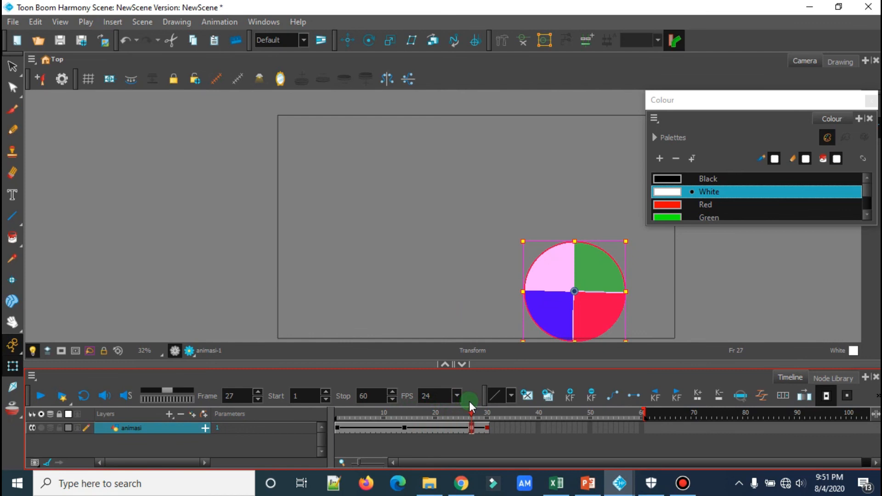
{"action": "left_click", "coordinate": [554, 427]}
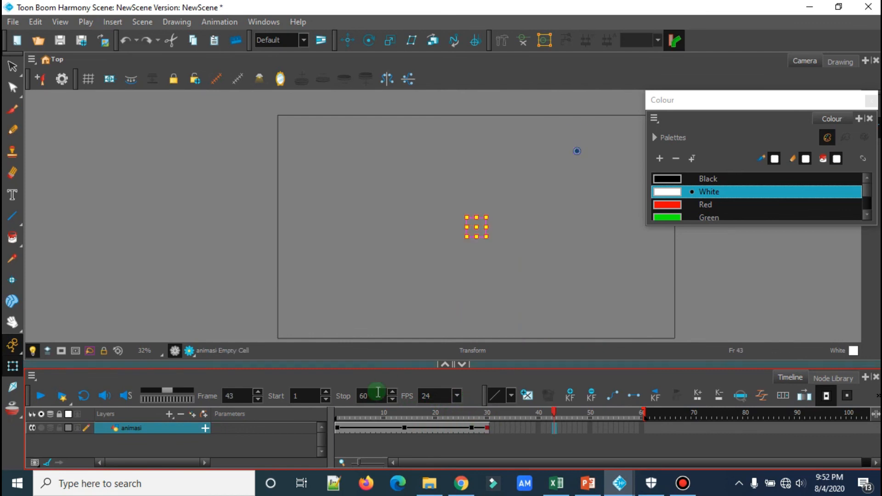
{"action": "left_click", "coordinate": [355, 414]}
{"action": "left_click", "coordinate": [336, 415]}
{"action": "left_click", "coordinate": [228, 390]}
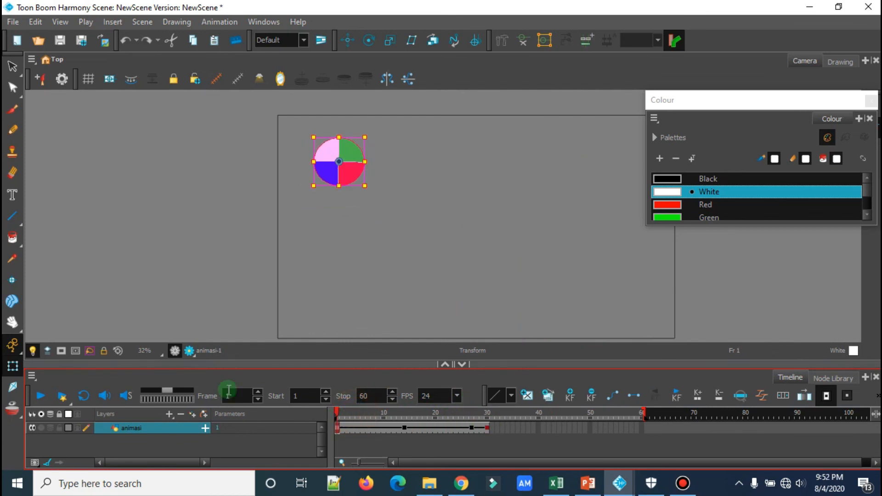
{"action": "left_click", "coordinate": [39, 397]}
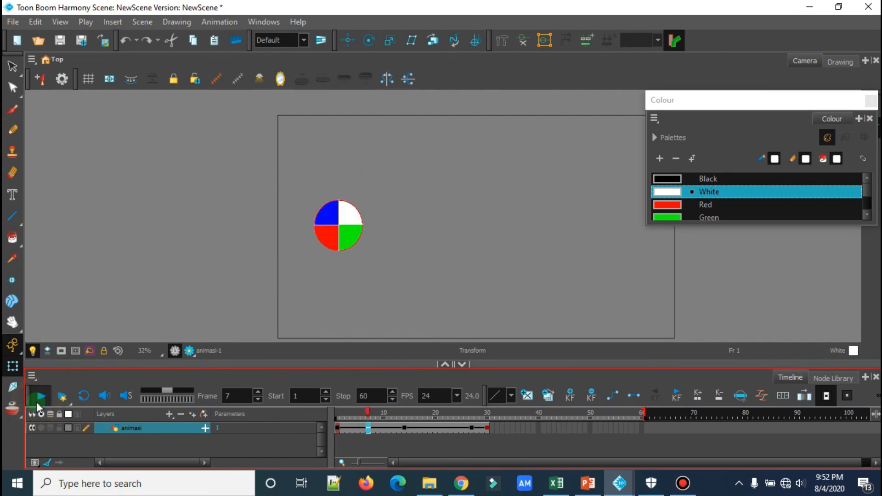